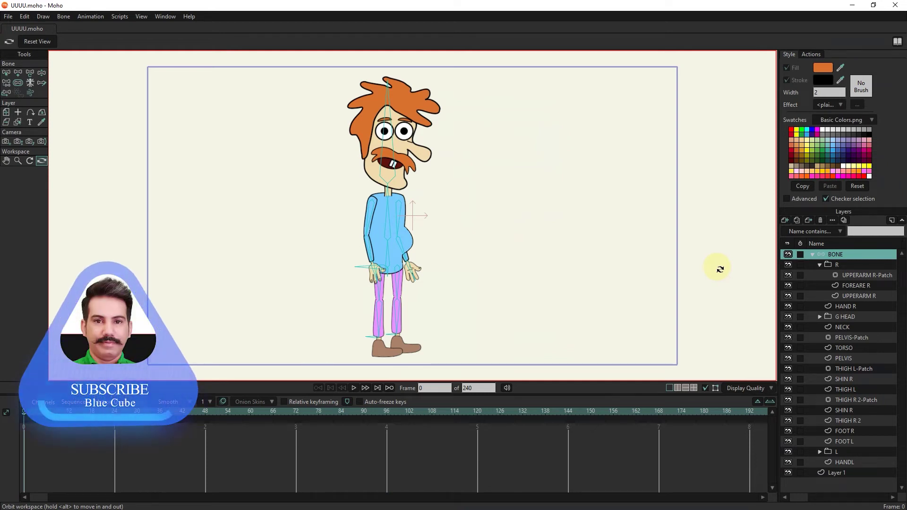
# Test how freely the unconstrained rig moves by pulling the hip and neck bones with Manipulate Bones.
pyautogui.click(42, 72)
pyautogui.moveTo(395, 280); pyautogui.dragTo(320, 258)
pyautogui.moveTo(385, 199); pyautogui.dragTo(461, 226)
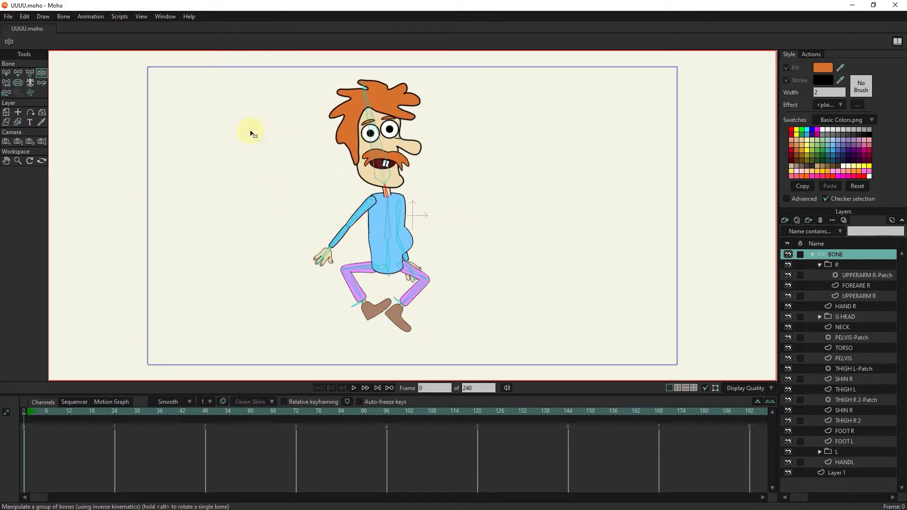
# Enable angle constraints on the neck bone with a minimum of -20 and a maximum of 20 degrees.
pyautogui.click(6, 74)
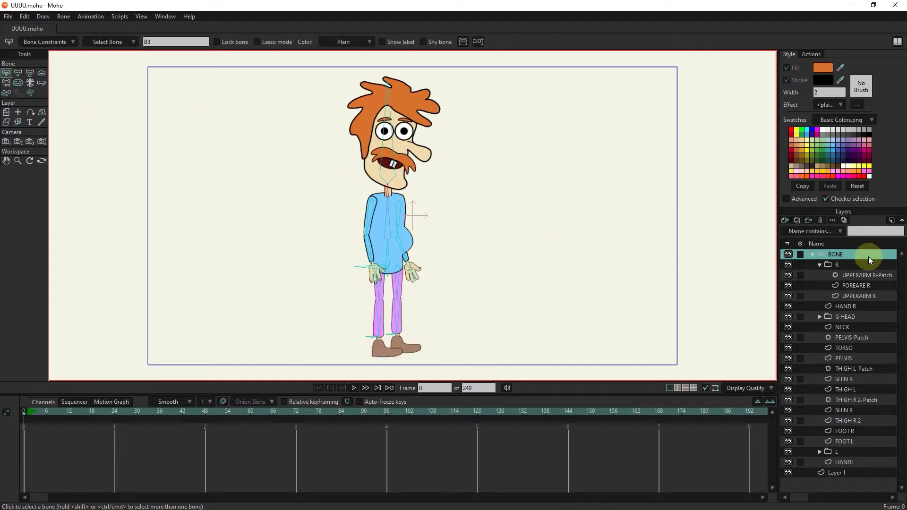
pyautogui.doubleClick(840, 255)
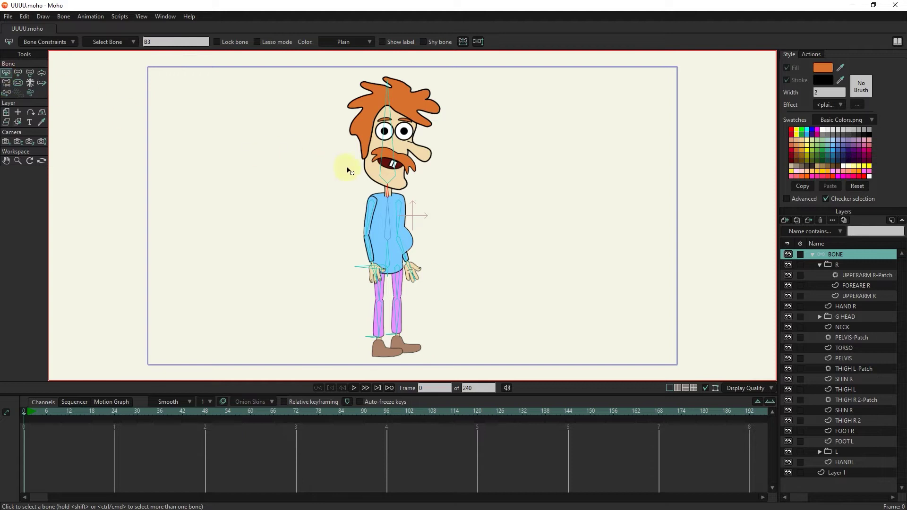
pyautogui.scroll(4, 389, 196)
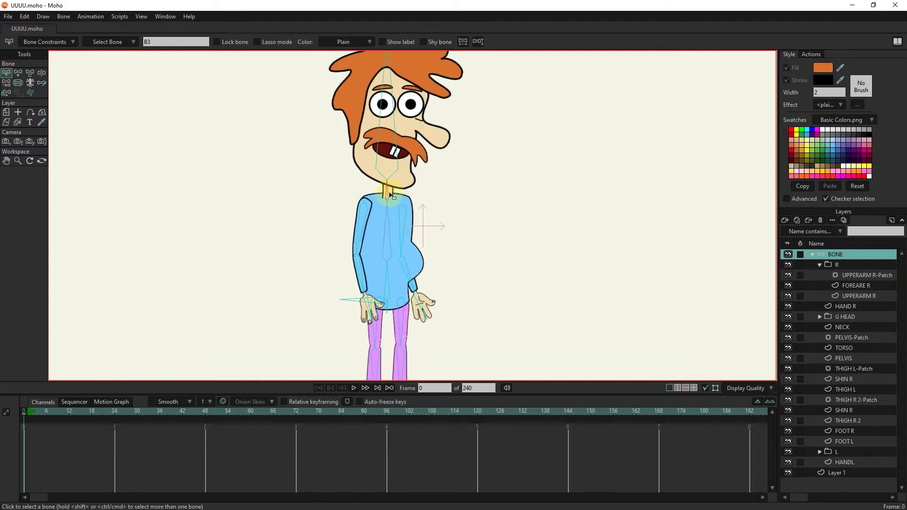
pyautogui.click(396, 191)
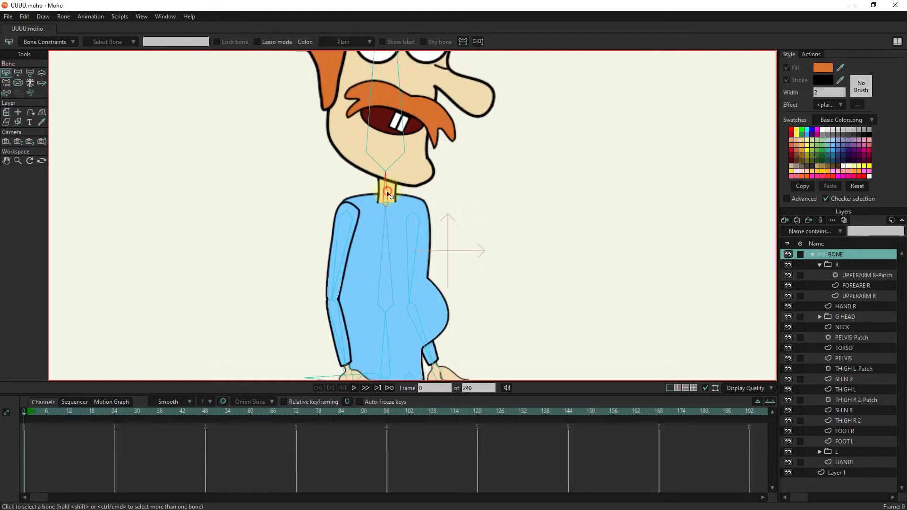
pyautogui.click(42, 40)
pyautogui.click(25, 56)
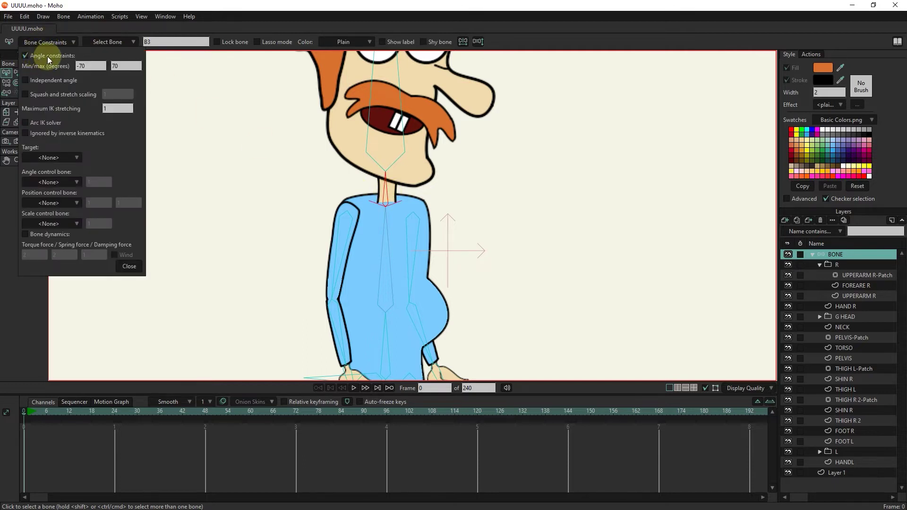
pyautogui.click(83, 64)
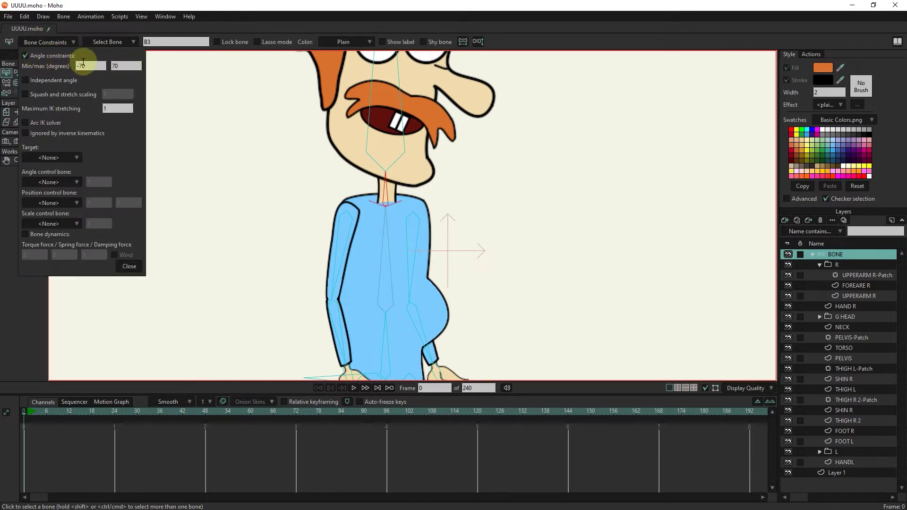
pyautogui.doubleClick(93, 61)
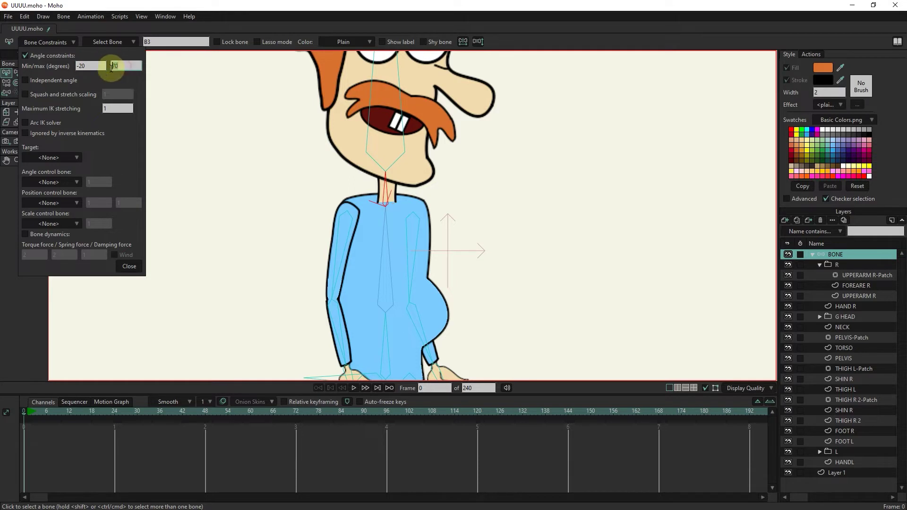
pyautogui.doubleClick(134, 65)
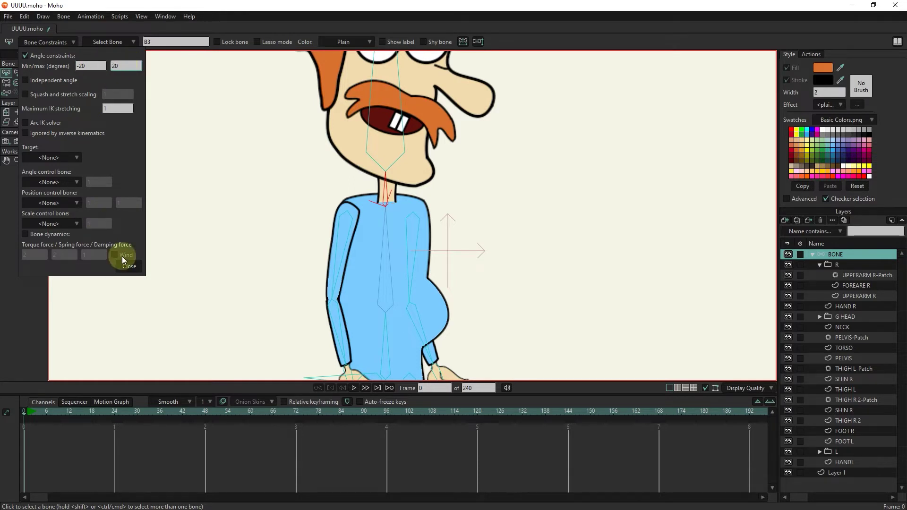
pyautogui.click(129, 266)
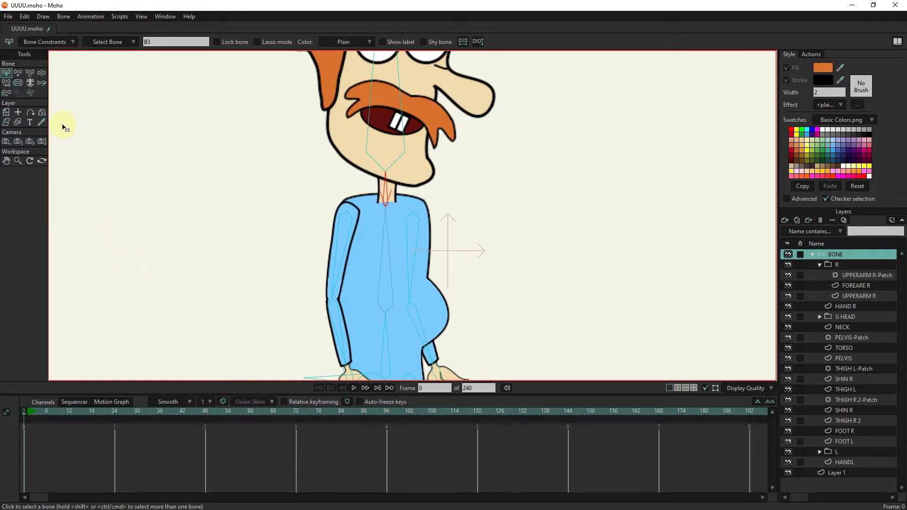
# Test the neck bone's limited rotation with Manipulate Bones.
pyautogui.click(43, 72)
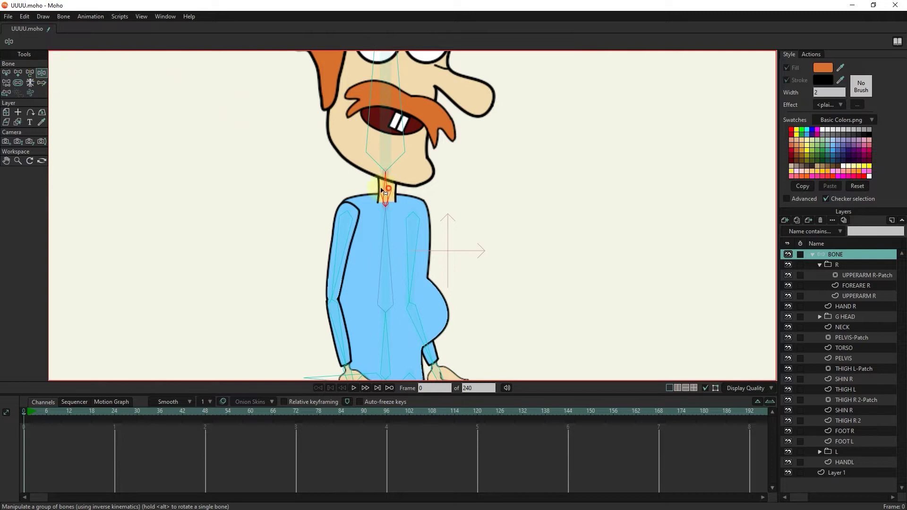
pyautogui.moveTo(381, 188); pyautogui.dragTo(369, 206)
pyautogui.scroll(3, 387, 189)
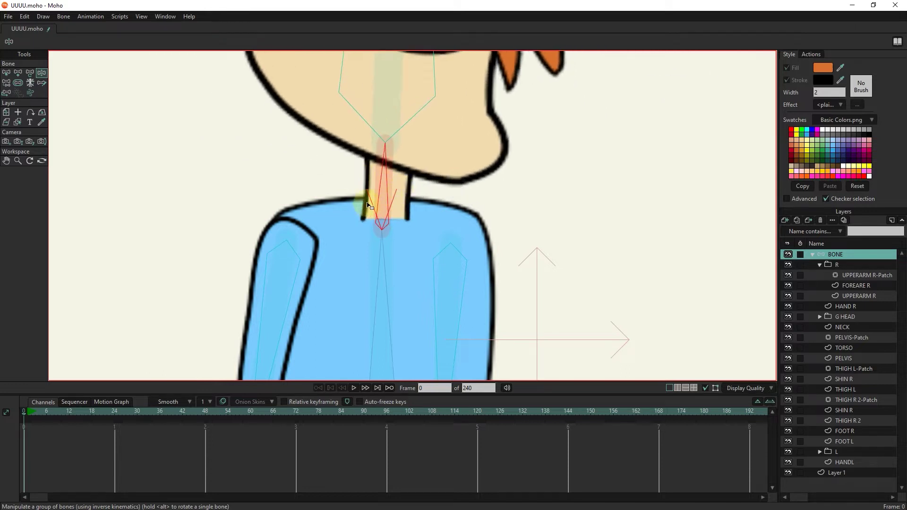
pyautogui.scroll(-5, 369, 206)
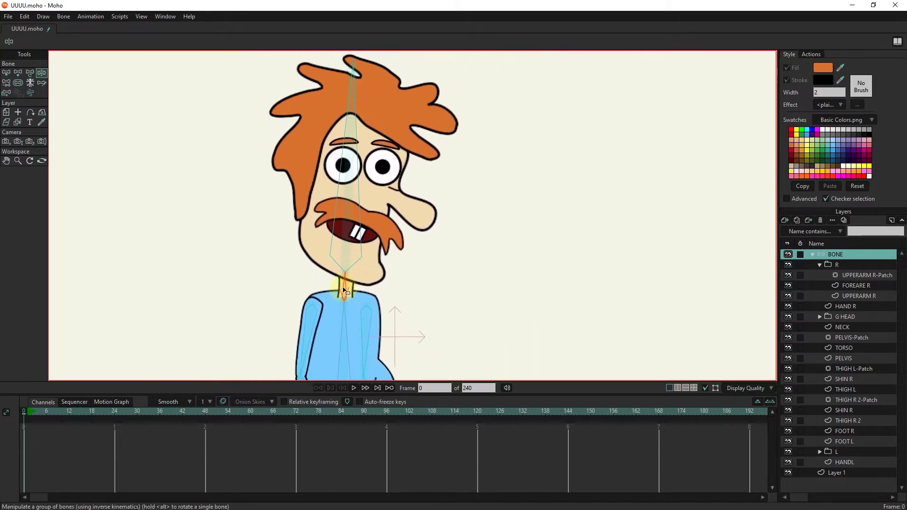
# Enable angle constraints on the head bone, set its minimum to -50 degrees, reduce its maximum, and test the head's rotation.
pyautogui.click(9, 74)
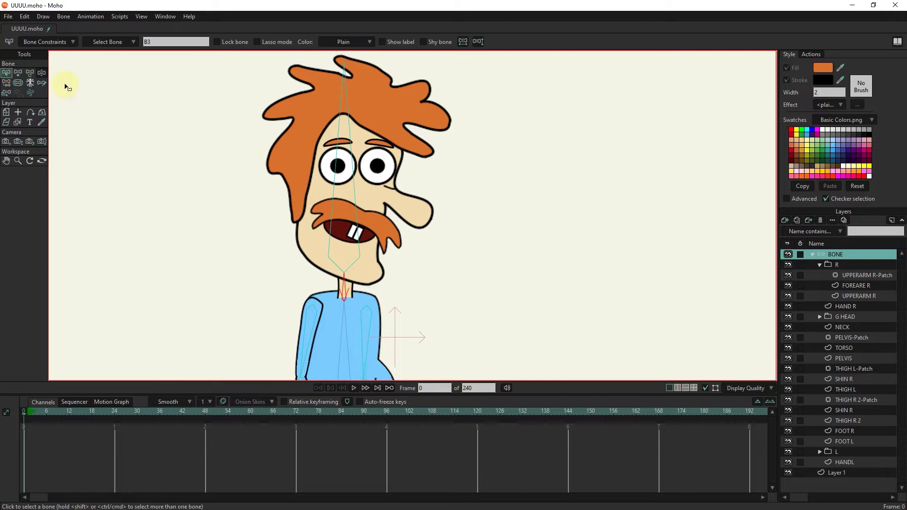
pyautogui.click(337, 186)
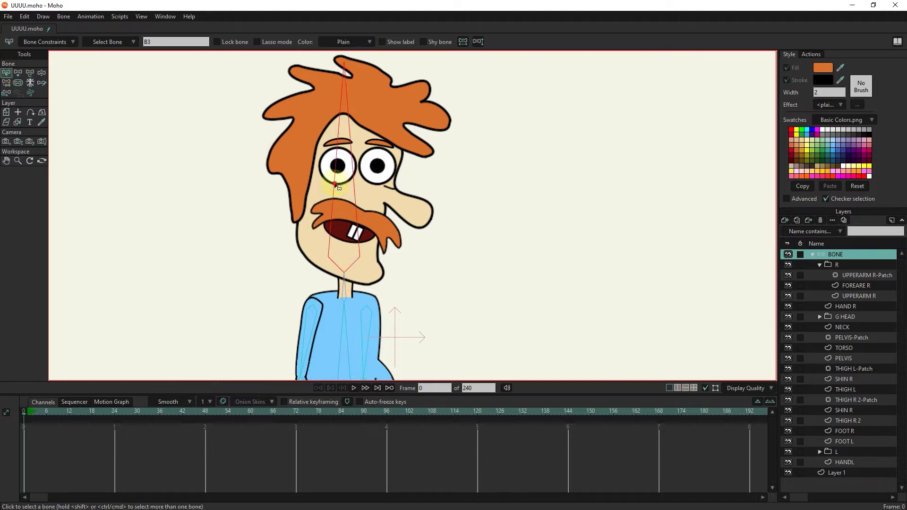
pyautogui.click(36, 42)
pyautogui.click(26, 55)
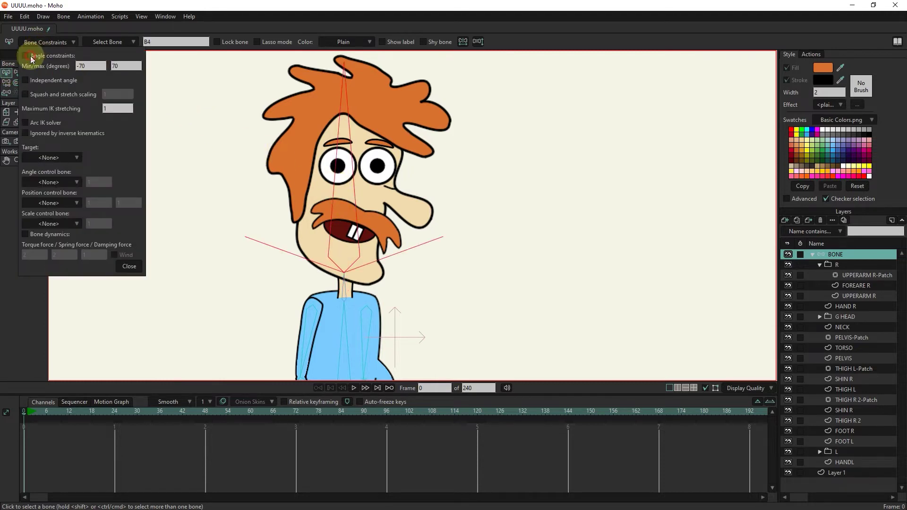
pyautogui.click(79, 66)
pyautogui.press('Return')
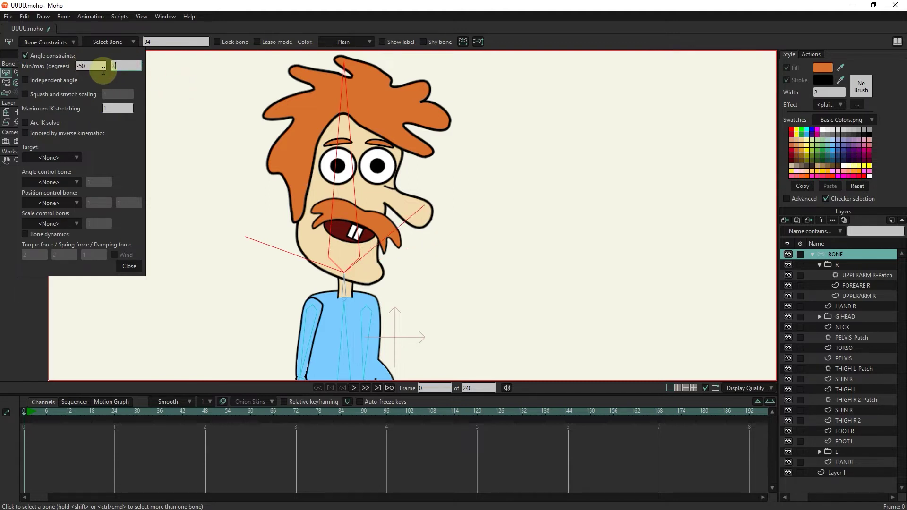
pyautogui.click(129, 267)
pyautogui.click(42, 73)
pyautogui.moveTo(373, 170); pyautogui.dragTo(339, 211)
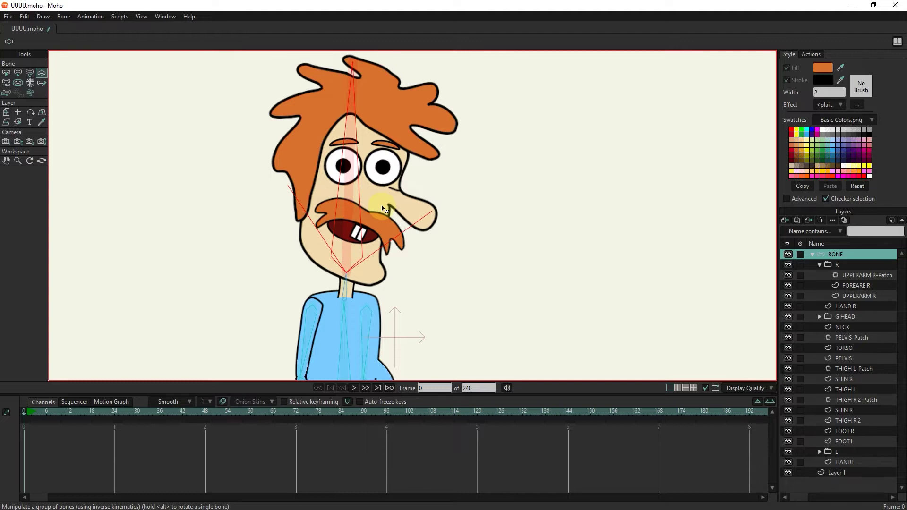
# Enable angle constraints on the lower torso bone, setting its minimum to -20 degrees and reducing its maximum.
pyautogui.scroll(-2, 396, 189)
pyautogui.moveTo(392, 371); pyautogui.dragTo(398, 262)
pyautogui.scroll(3, 398, 265)
pyautogui.click(352, 248)
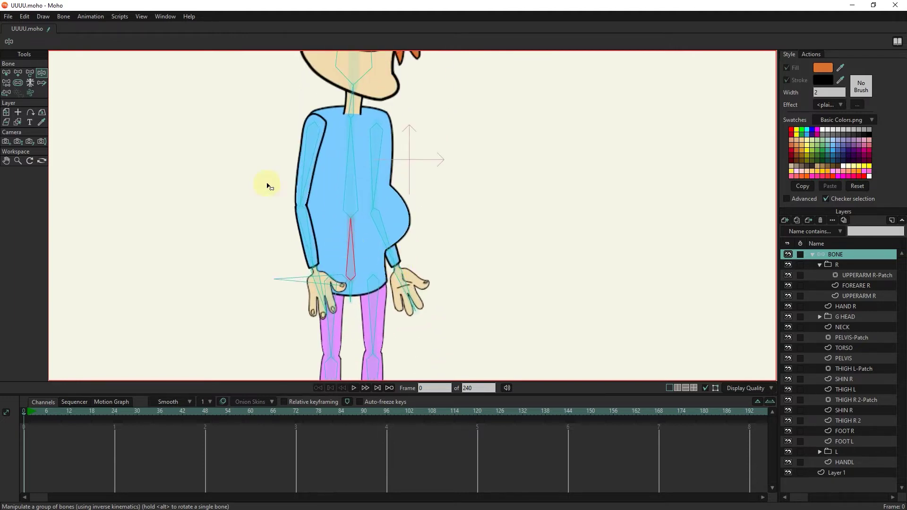
pyautogui.click(7, 72)
pyautogui.click(45, 43)
pyautogui.click(50, 57)
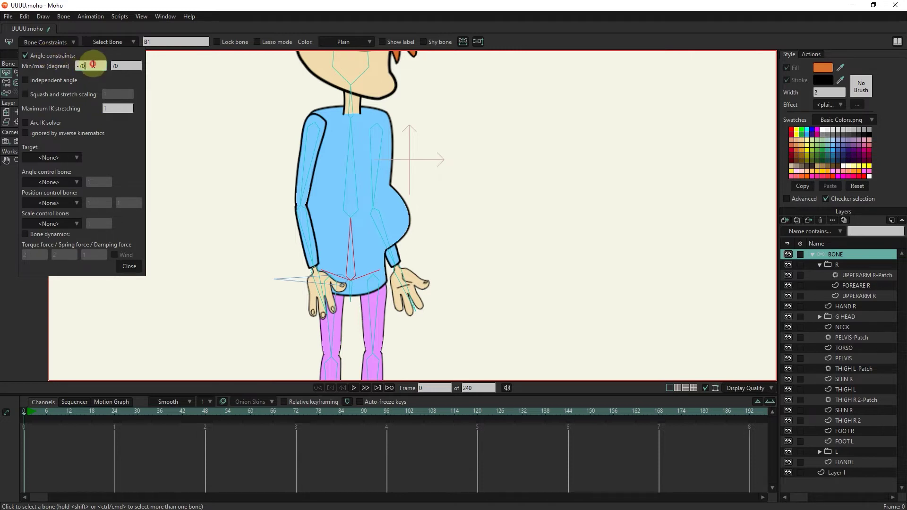
pyautogui.doubleClick(88, 66)
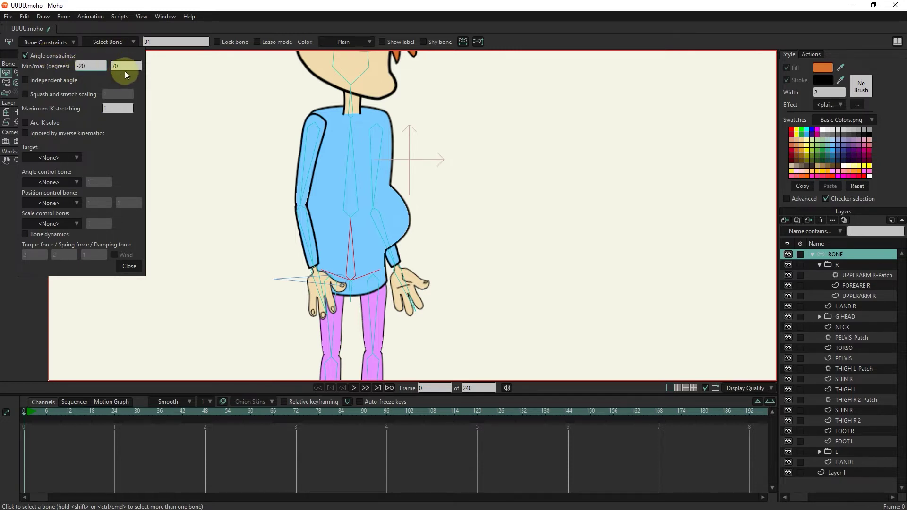
pyautogui.moveTo(124, 67); pyautogui.dragTo(110, 69)
pyautogui.click(130, 267)
# Test the lower torso bone's limited rotation by bending it with Manipulate Bones.
pyautogui.press('z')
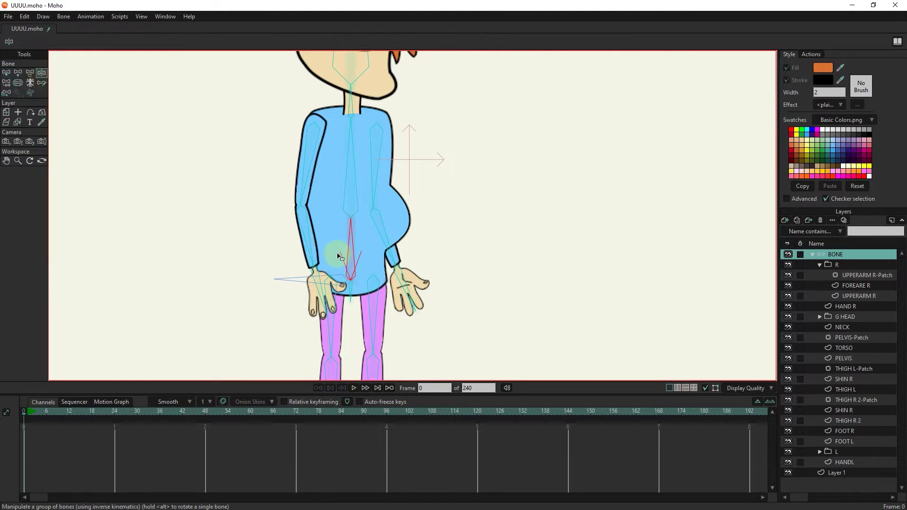
pyautogui.moveTo(334, 253)
pyautogui.mouseDown()
pyautogui.moveTo(272, 223)
pyautogui.moveTo(331, 252)
pyautogui.mouseUp()
pyautogui.scroll(-2, 331, 251)
pyautogui.moveTo(336, 286); pyautogui.dragTo(286, 258)
# Enable angle constraints on the upper torso bone with a minimum of -130 and a maximum of 30 degrees.
pyautogui.click(6, 73)
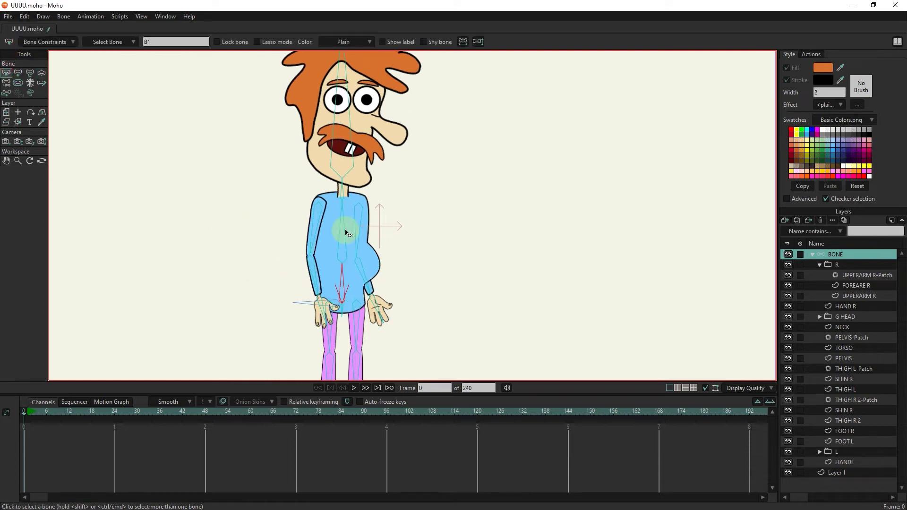
pyautogui.click(49, 42)
pyautogui.click(80, 68)
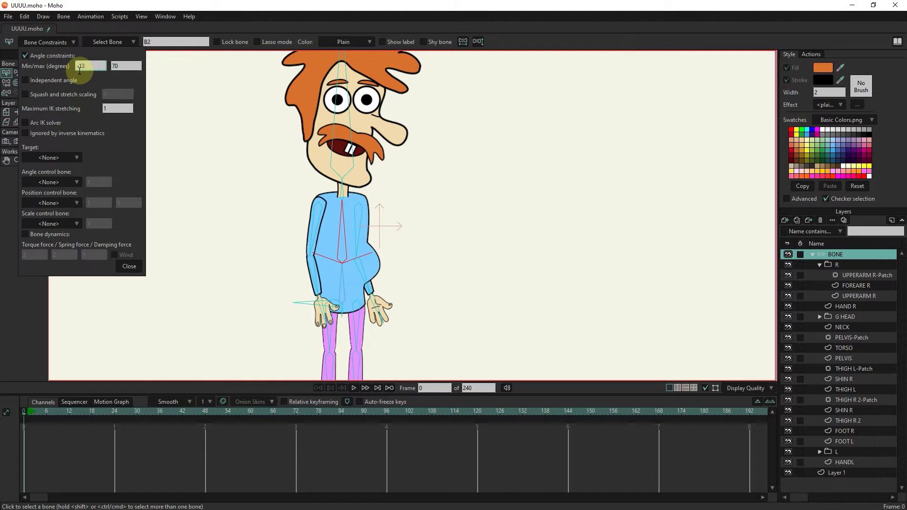
pyautogui.write('-130')
pyautogui.press('Tab')
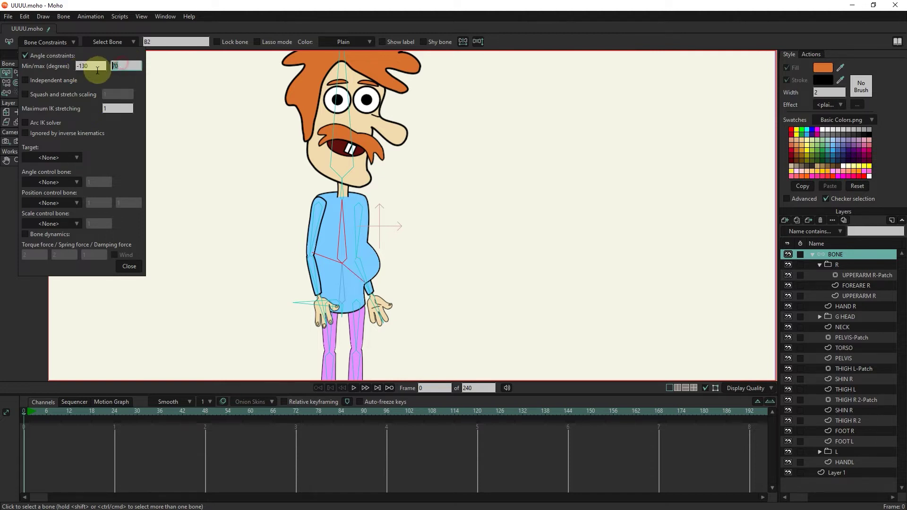
pyautogui.write('30')
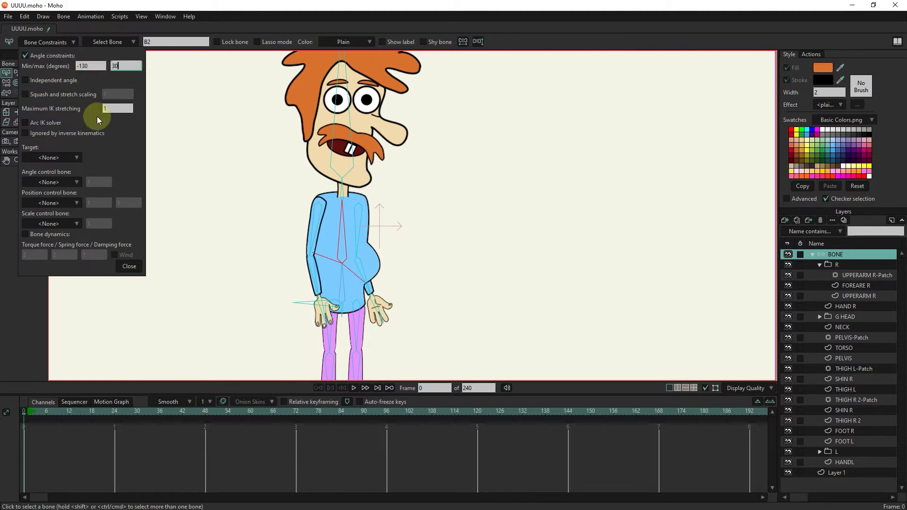
pyautogui.click(129, 266)
# Test the upper torso bone's bending range with Manipulate Bones.
pyautogui.click(41, 72)
pyautogui.moveTo(344, 234); pyautogui.dragTo(35, 244)
pyautogui.scroll(-3, 284, 250)
pyautogui.moveTo(283, 251); pyautogui.dragTo(303, 193)
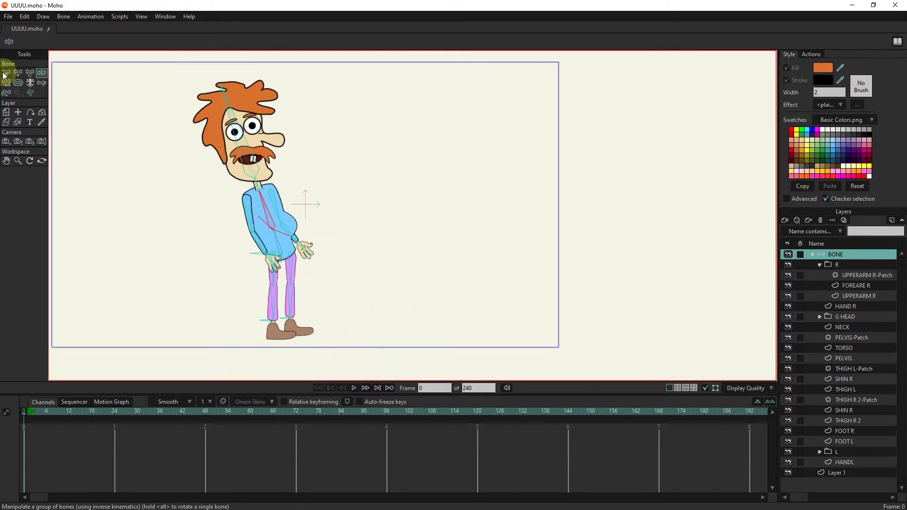
# Enable angle constraints on the near-side upper arm bone with a minimum of -80 and a maximum of 210 degrees.
pyautogui.click(6, 73)
pyautogui.scroll(5, 250, 197)
pyautogui.moveTo(347, 244); pyautogui.dragTo(316, 262)
pyautogui.click(270, 239)
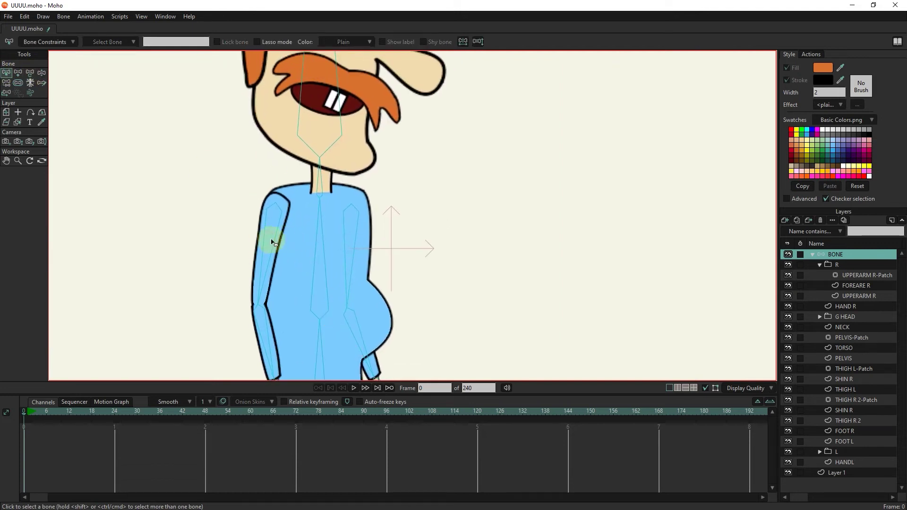
pyautogui.click(30, 42)
pyautogui.click(70, 55)
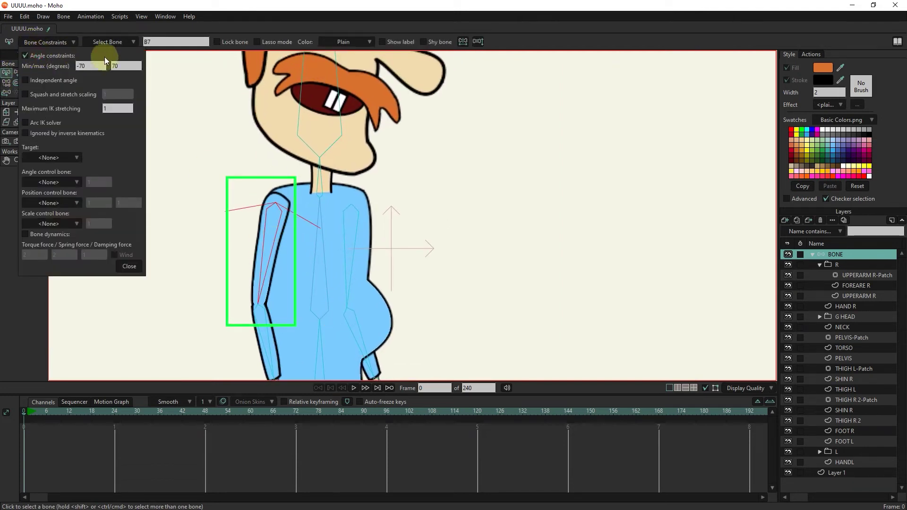
pyautogui.write('80')
pyautogui.press('Tab')
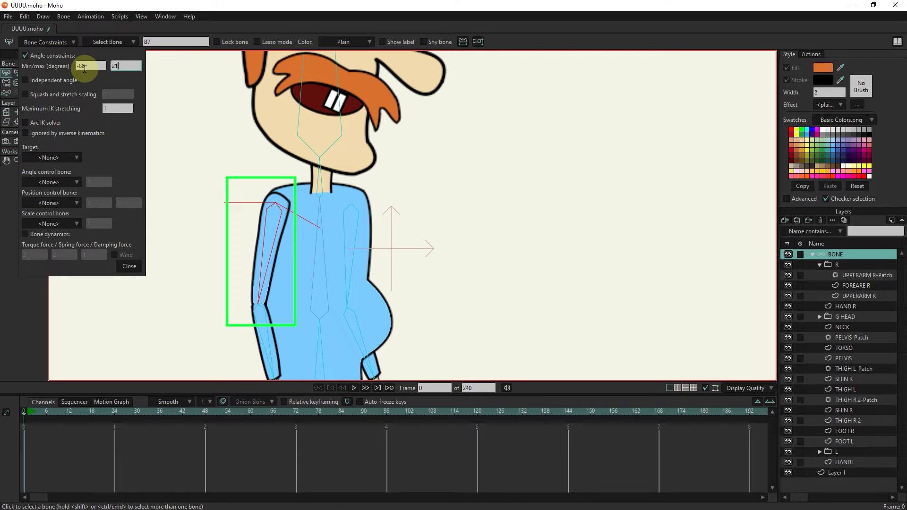
pyautogui.write('210')
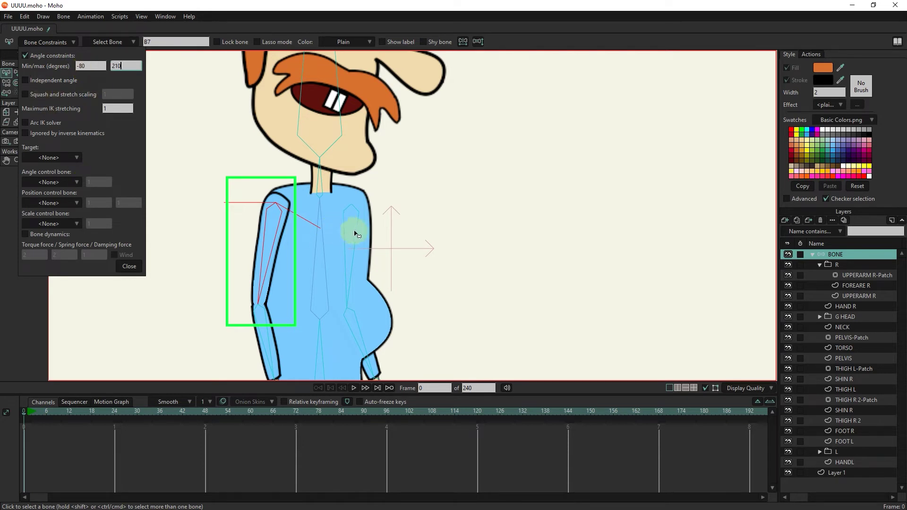
# Enable angle constraints on the far-side upper arm bone, also ranging from -80 to 210 degrees.
pyautogui.click(344, 235)
pyautogui.click(50, 55)
pyautogui.doubleClick(83, 66)
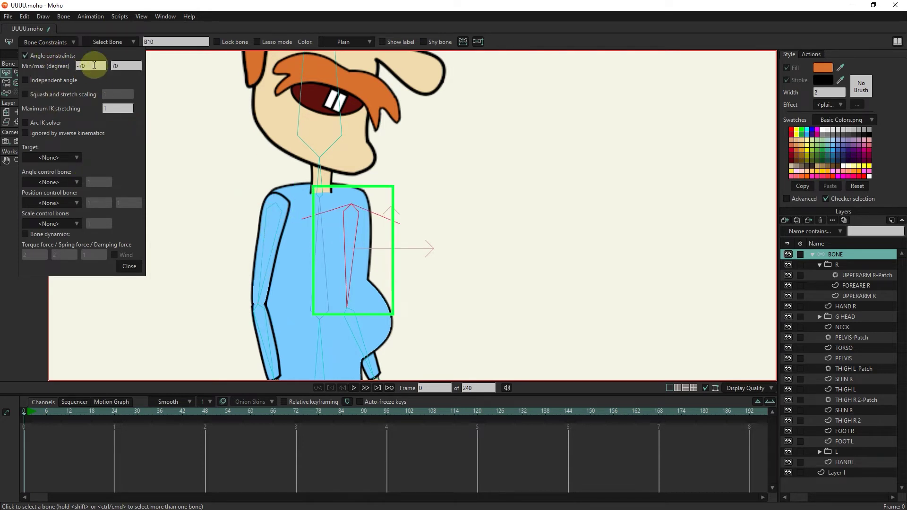
pyautogui.write('80')
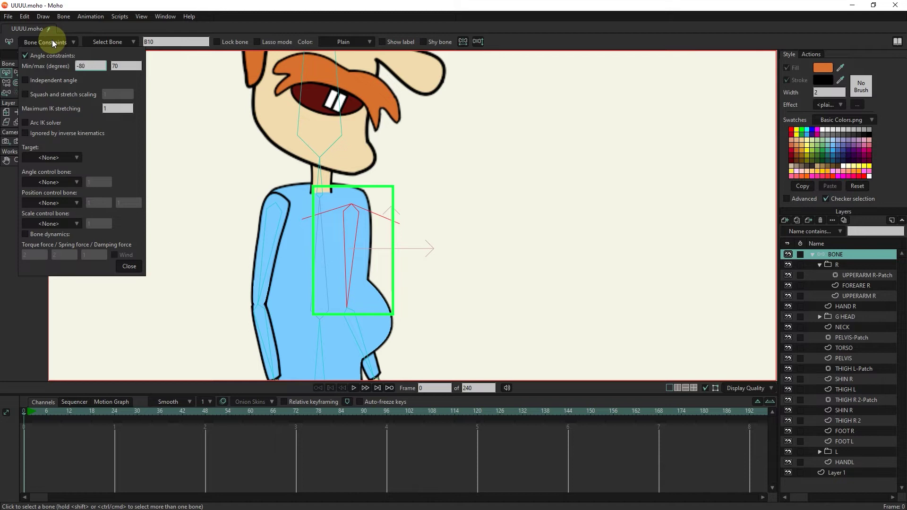
pyautogui.press('Tab')
pyautogui.write('210')
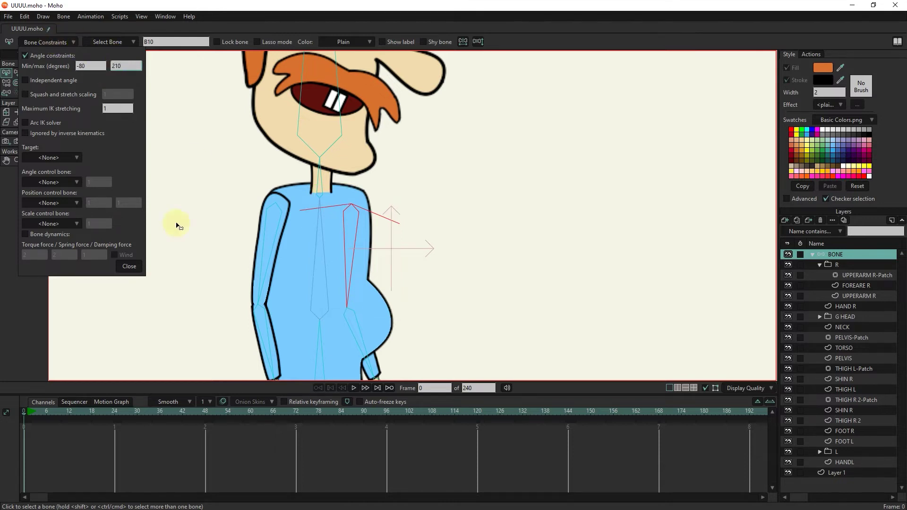
pyautogui.click(126, 266)
# Test the rotation range of both upper arm bones with Manipulate Bones.
pyautogui.click(41, 72)
pyautogui.moveTo(267, 255); pyautogui.dragTo(208, 405)
pyautogui.scroll(-2, 316, 276)
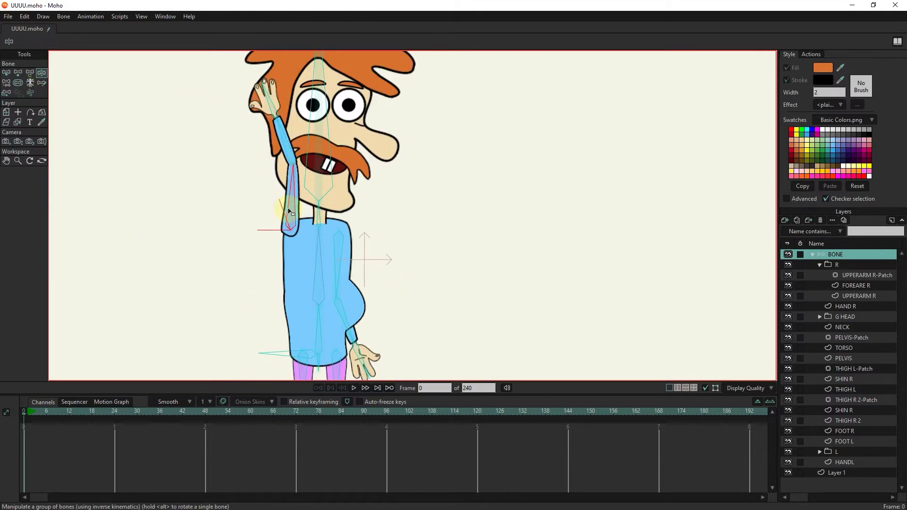
pyautogui.moveTo(287, 209); pyautogui.dragTo(213, 276)
pyautogui.moveTo(332, 276); pyautogui.dragTo(311, 263)
# Enable angle constraints on the near-side forearm bone with a minimum of -30 degrees and a new maximum.
pyautogui.click(6, 73)
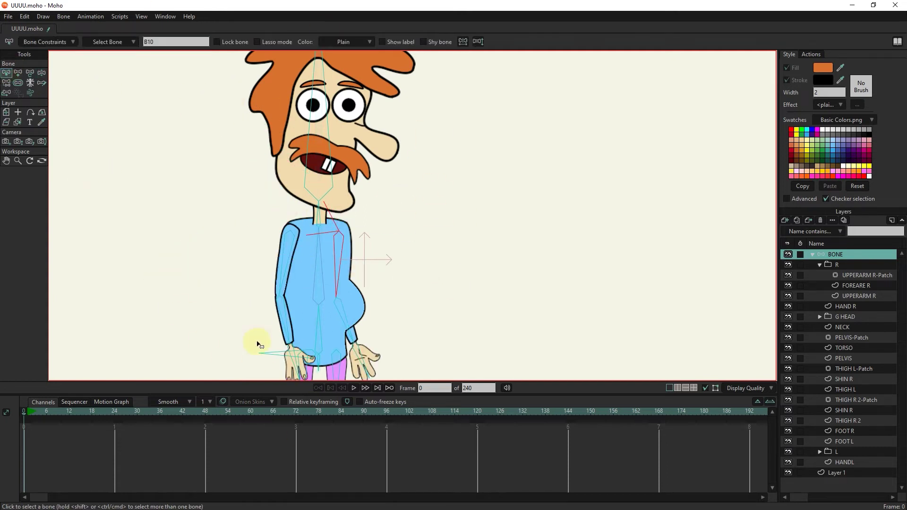
pyautogui.scroll(3, 282, 315)
pyautogui.click(290, 315)
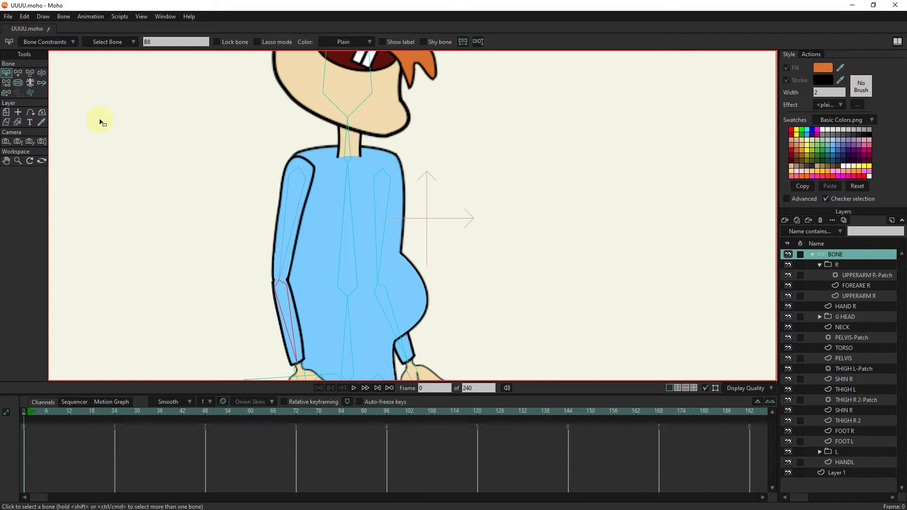
pyautogui.click(46, 42)
pyautogui.click(36, 54)
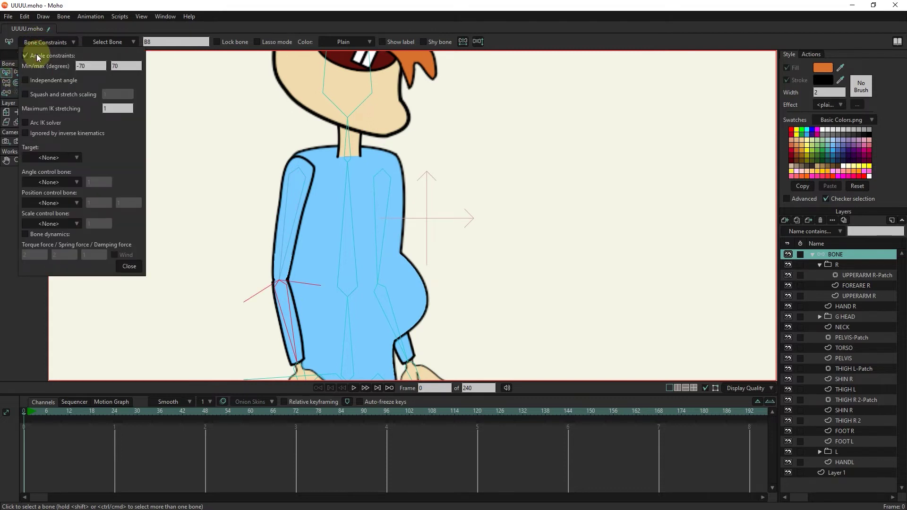
pyautogui.moveTo(93, 67); pyautogui.dragTo(79, 74)
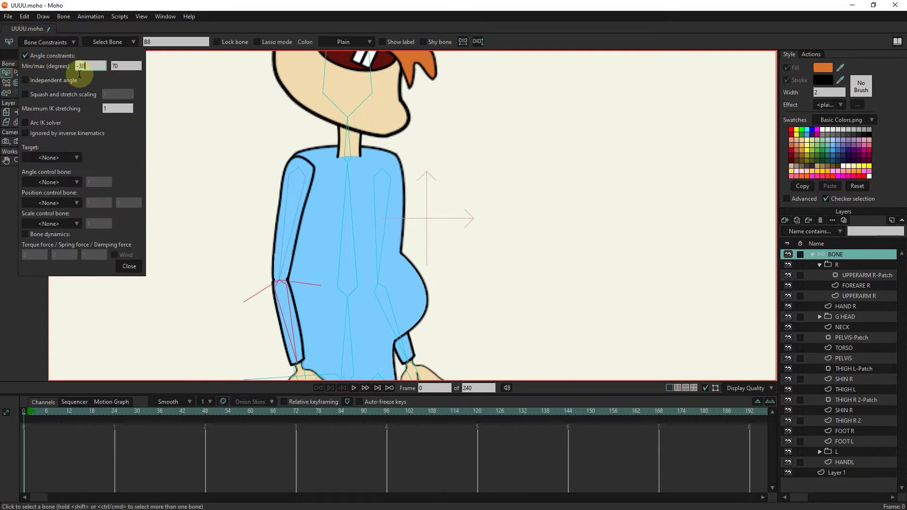
pyautogui.moveTo(126, 65); pyautogui.dragTo(107, 65)
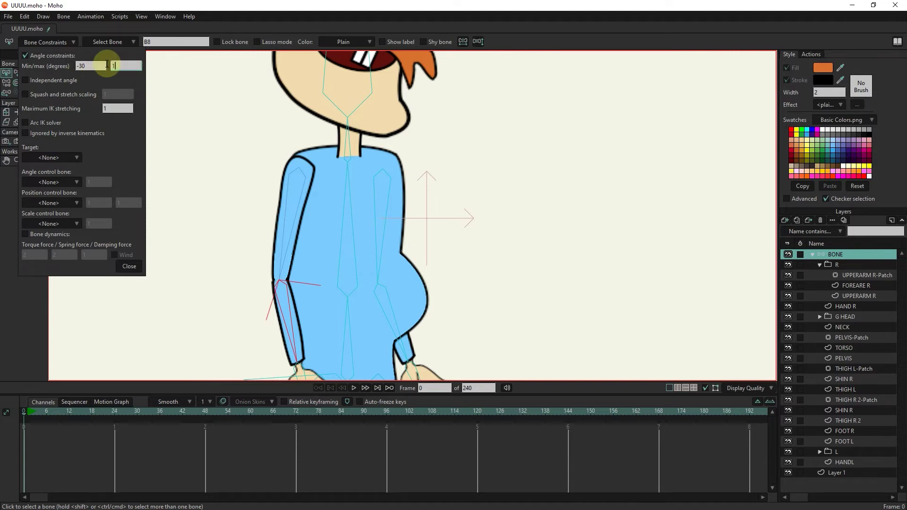
# Enable angle constraints on the far-side forearm bone with a minimum of -30 and a maximum of 140 degrees.
pyautogui.click(391, 305)
pyautogui.click(62, 58)
pyautogui.moveTo(89, 65); pyautogui.dragTo(79, 72)
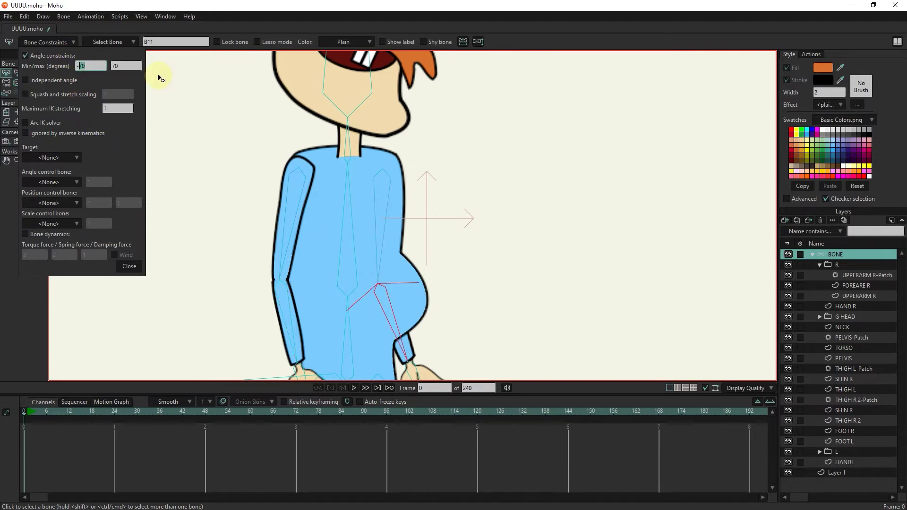
pyautogui.moveTo(135, 69); pyautogui.dragTo(82, 68)
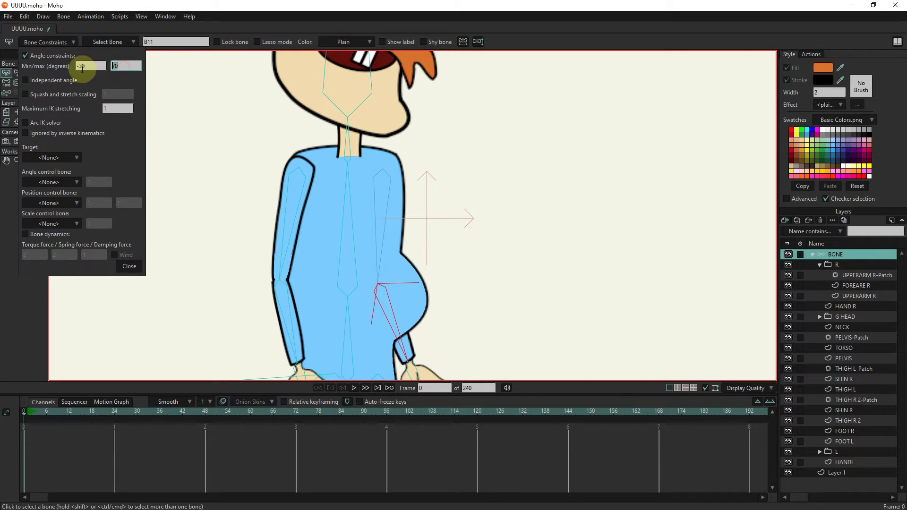
pyautogui.write('140')
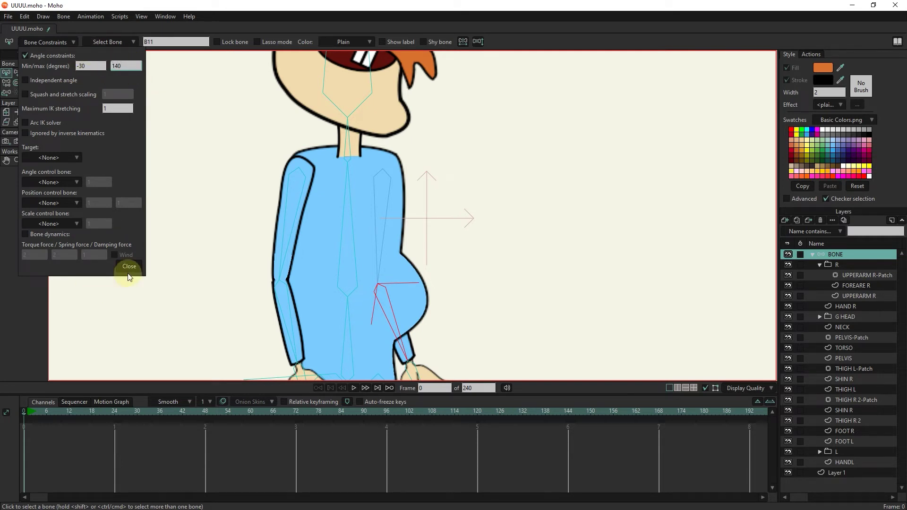
pyautogui.click(129, 268)
# Test the elbow bending of both arms with Manipulate Bones.
pyautogui.click(41, 73)
pyautogui.moveTo(308, 301); pyautogui.dragTo(489, 325)
pyautogui.scroll(-3, 292, 182)
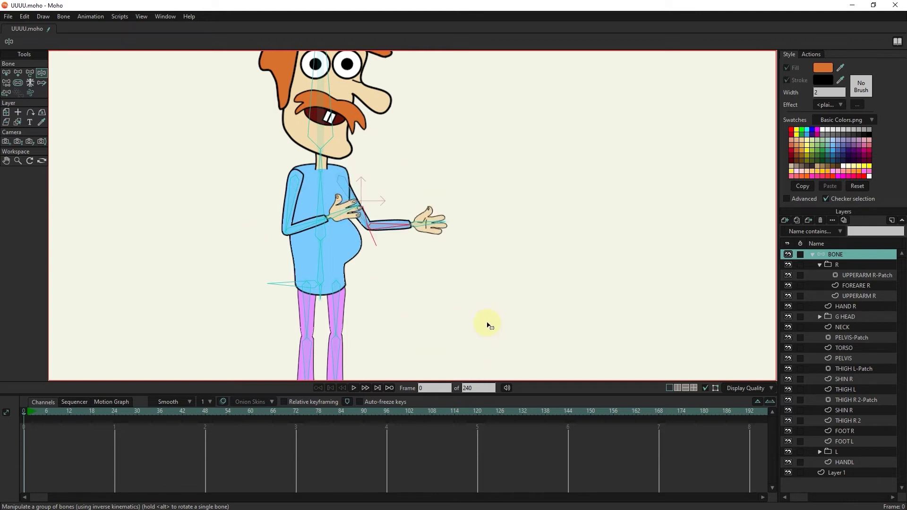
# Enable angle constraints on the near-side hand bone with a minimum of -30 degrees and adjust its maximum.
pyautogui.press('z')
pyautogui.scroll(3, 305, 303)
pyautogui.click(261, 218)
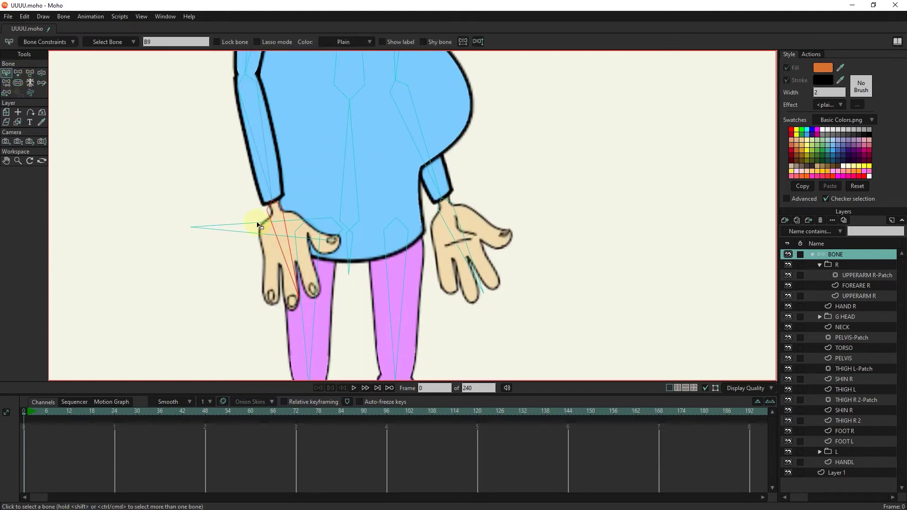
pyautogui.click(45, 42)
pyautogui.click(26, 56)
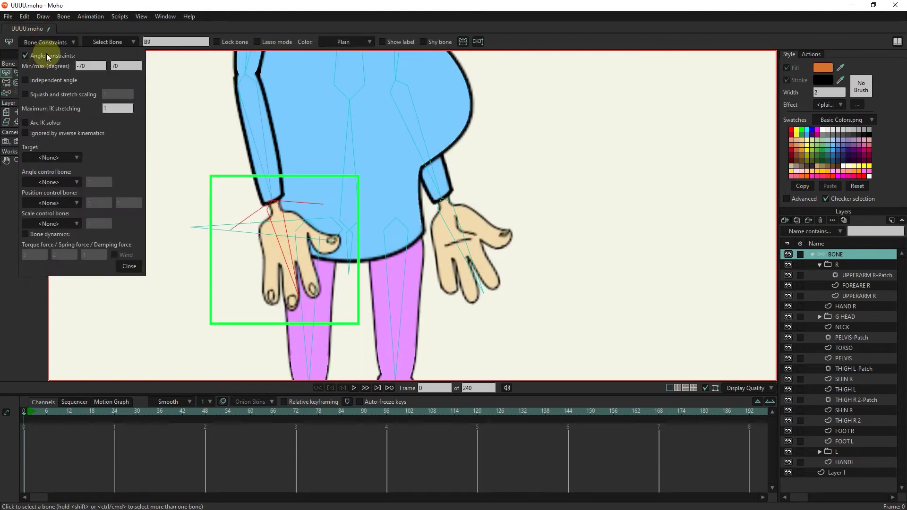
pyautogui.doubleClick(85, 66)
pyautogui.write('30')
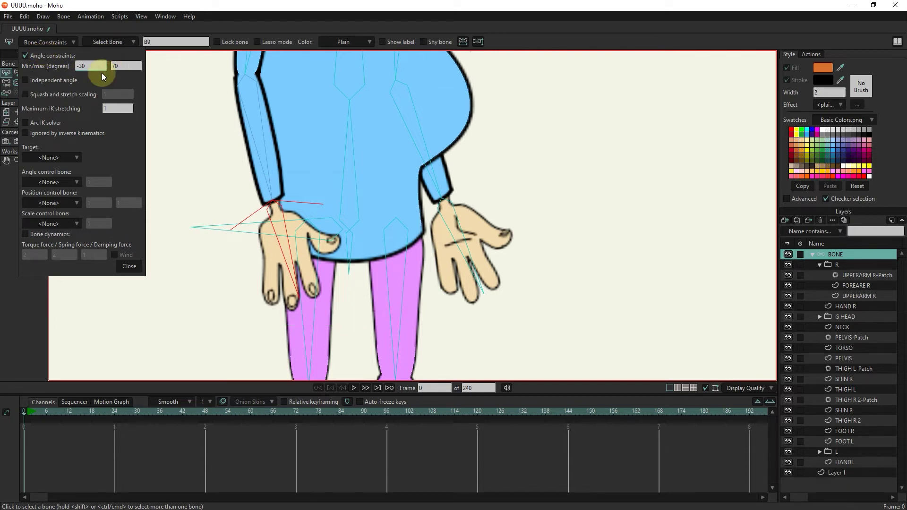
pyautogui.click(124, 65)
# Enable angle constraints on the far-side hand bone with a minimum of -30 and a maximum of 60 degrees.
pyautogui.click(447, 208)
pyautogui.click(90, 67)
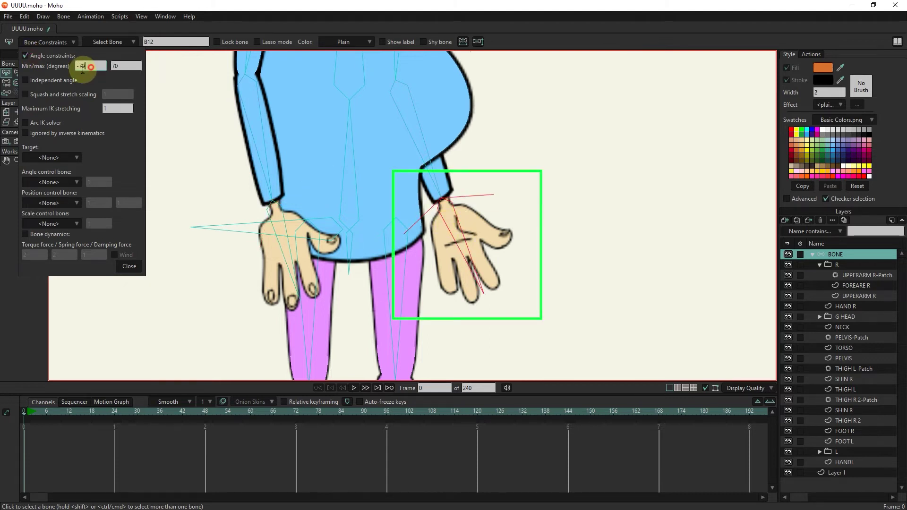
pyautogui.write('30')
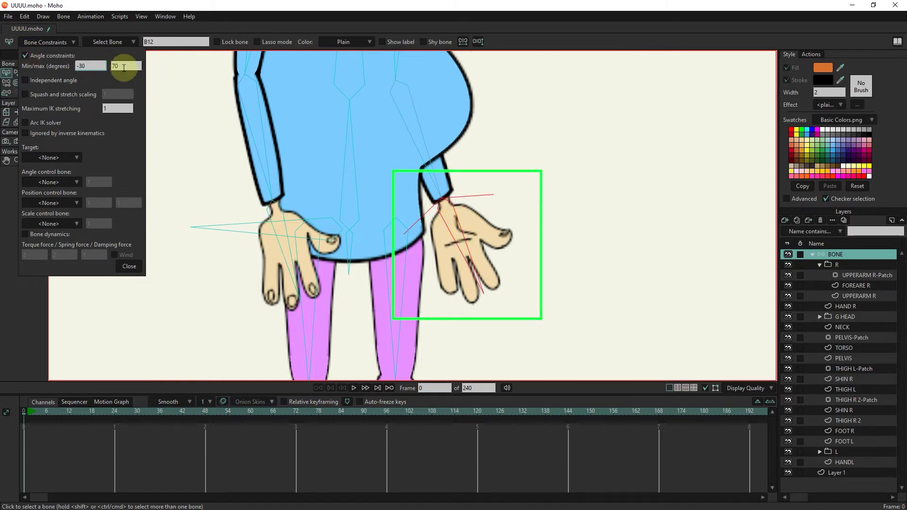
pyautogui.press('Tab')
pyautogui.write('60')
pyautogui.click(129, 266)
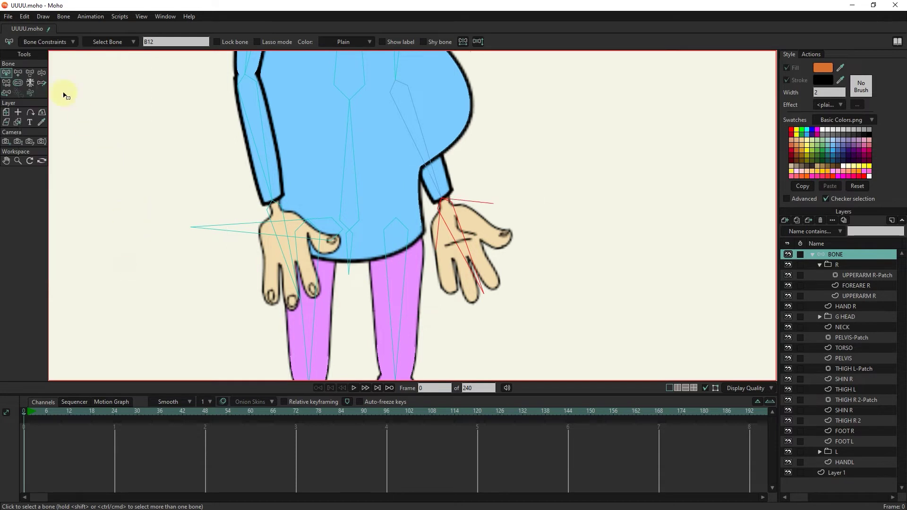
# Test the rotation range of both hand bones with Manipulate Bones.
pyautogui.click(41, 72)
pyautogui.moveTo(461, 262); pyautogui.dragTo(479, 287)
pyautogui.scroll(-3, 526, 246)
pyautogui.moveTo(484, 288); pyautogui.dragTo(514, 406)
pyautogui.moveTo(371, 290); pyautogui.dragTo(1, 83)
# Enable angle constraints on the small pelvis bone between the thighs with a minimum of -20 degrees and adjust its maximum.
pyautogui.click(7, 72)
pyautogui.scroll(5, 429, 279)
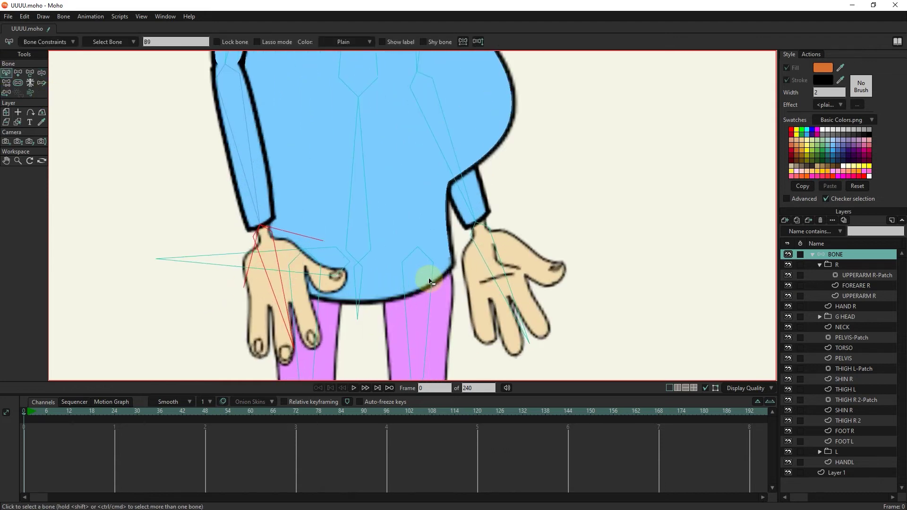
pyautogui.click(346, 294)
pyautogui.moveTo(353, 276); pyautogui.dragTo(370, 279)
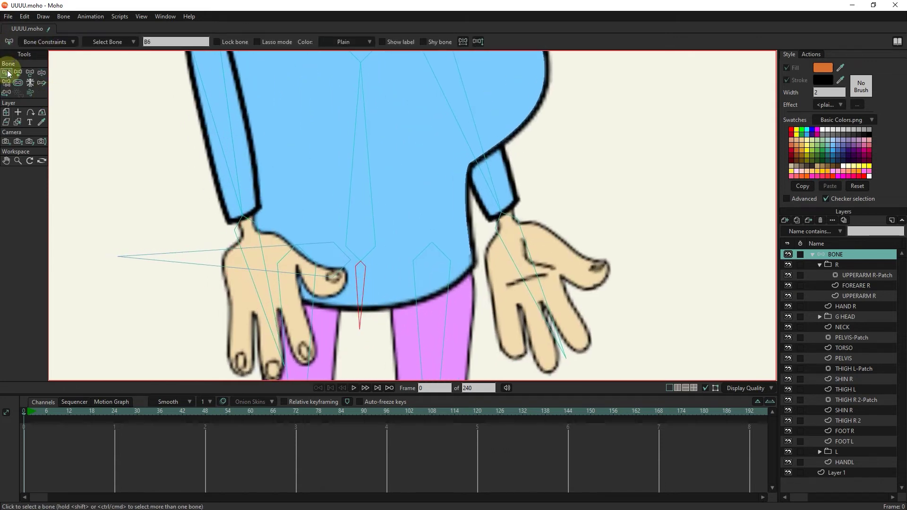
pyautogui.click(46, 42)
pyautogui.click(90, 66)
pyautogui.doubleClick(90, 66)
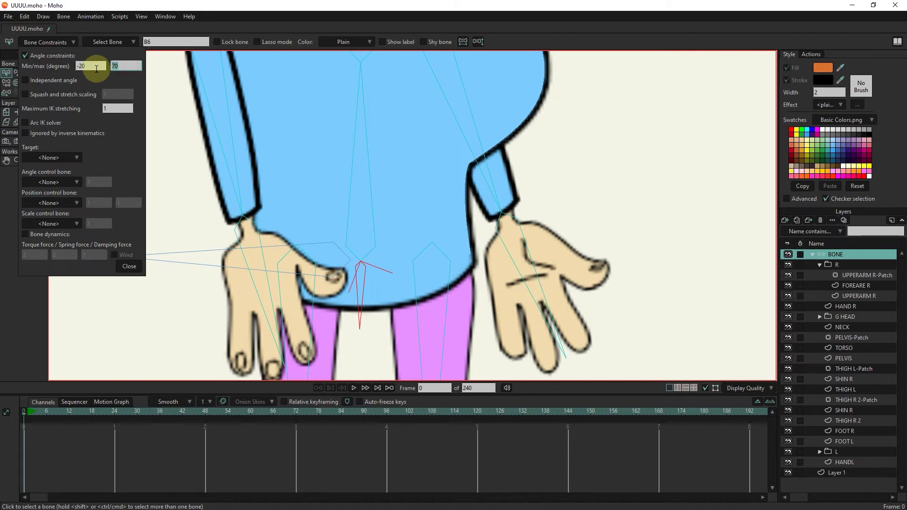
pyautogui.click(129, 267)
# Test the pelvis bone's rotation range with Manipulate Bones.
pyautogui.click(44, 73)
pyautogui.scroll(-2, 349, 281)
pyautogui.moveTo(355, 294); pyautogui.dragTo(308, 283)
pyautogui.scroll(-5, 300, 281)
# Enable angle constraints on the near-side thigh bone with a minimum of -50 and a maximum of 135 degrees.
pyautogui.click(6, 73)
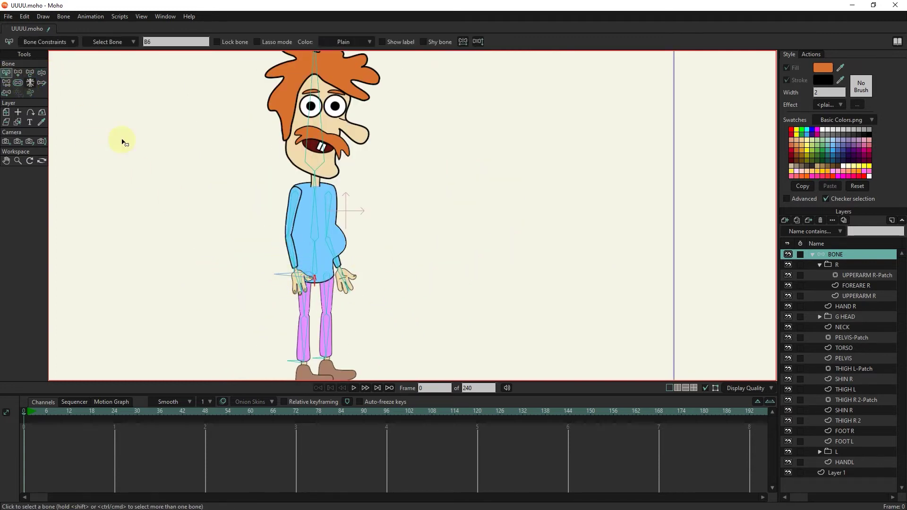
pyautogui.scroll(4, 340, 304)
pyautogui.click(246, 284)
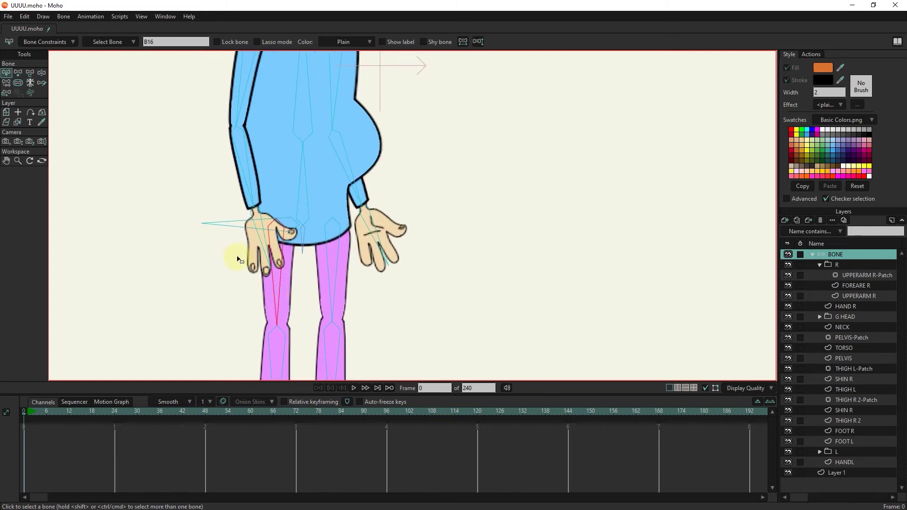
pyautogui.click(41, 42)
pyautogui.click(81, 67)
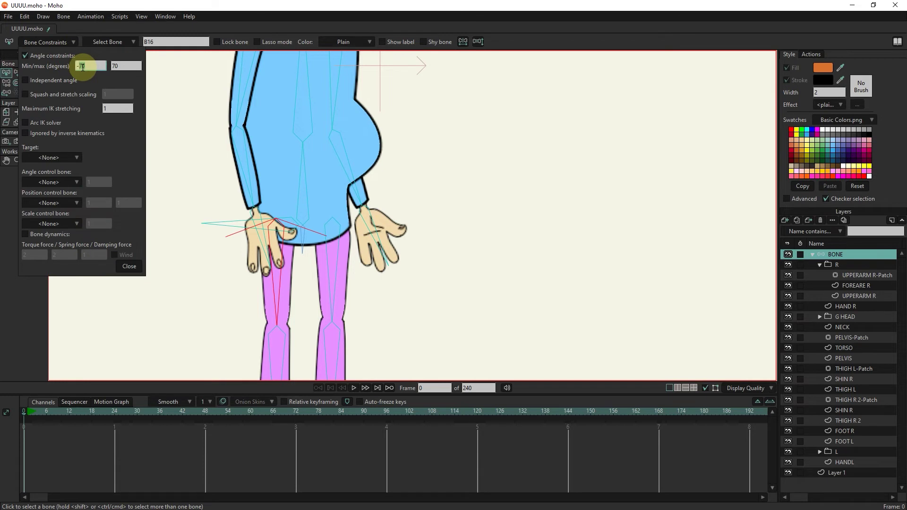
pyautogui.write('-50')
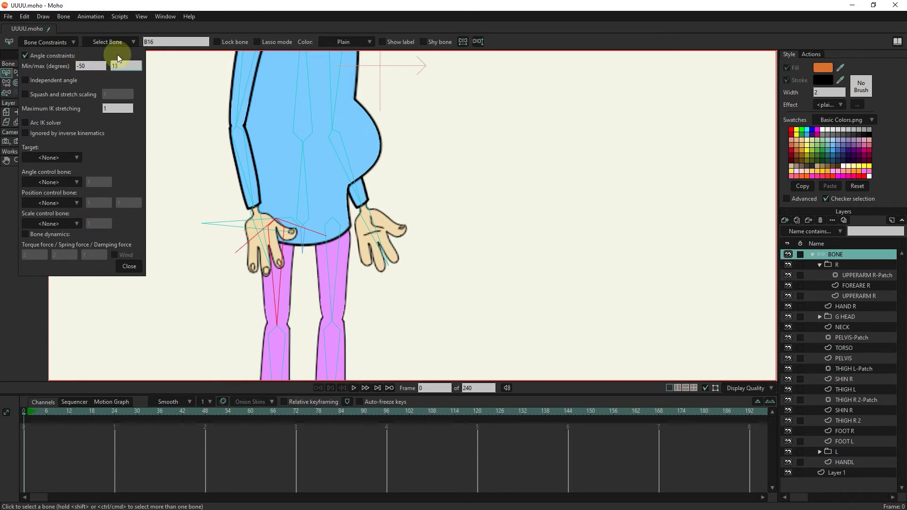
# Enable angle constraints from -50 to 135 degrees on the far-side thigh bone and test the thigh rotation with Manipulate Bones.
pyautogui.click(330, 273)
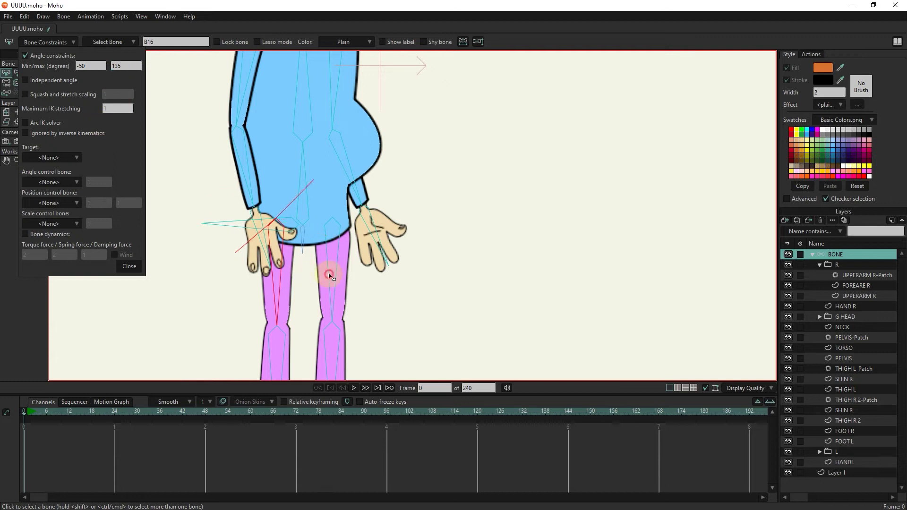
pyautogui.doubleClick(34, 54)
pyautogui.click(35, 55)
pyautogui.doubleClick(90, 65)
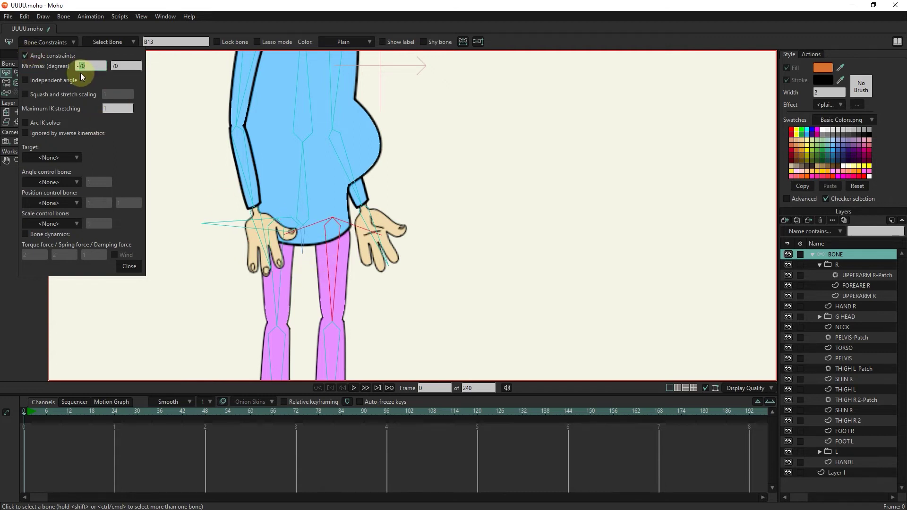
pyautogui.doubleClick(112, 66)
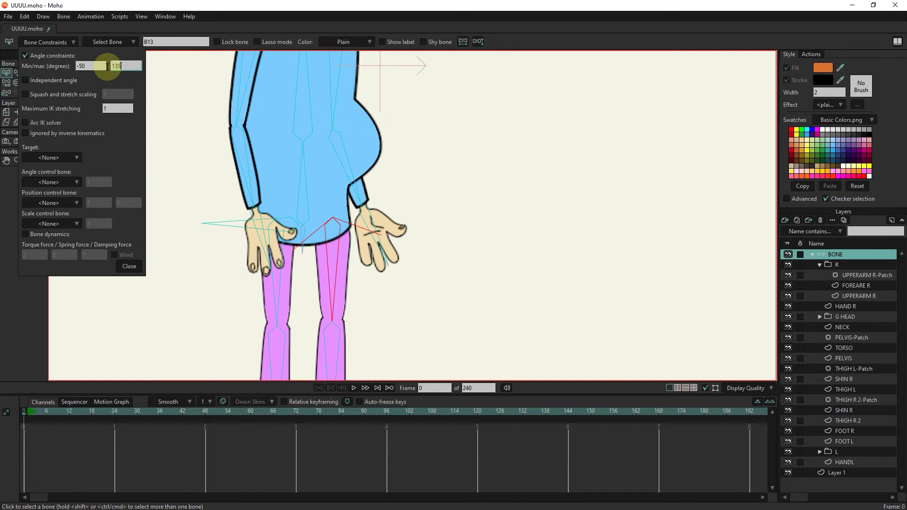
pyautogui.write('135')
pyautogui.click(127, 265)
pyautogui.click(41, 73)
pyautogui.moveTo(369, 296); pyautogui.dragTo(383, 215)
# Enable angle constraints on the near-side shin bone with a minimum of -160 and a maximum of 10 degrees.
pyautogui.click(6, 73)
pyautogui.moveTo(275, 316); pyautogui.dragTo(291, 205)
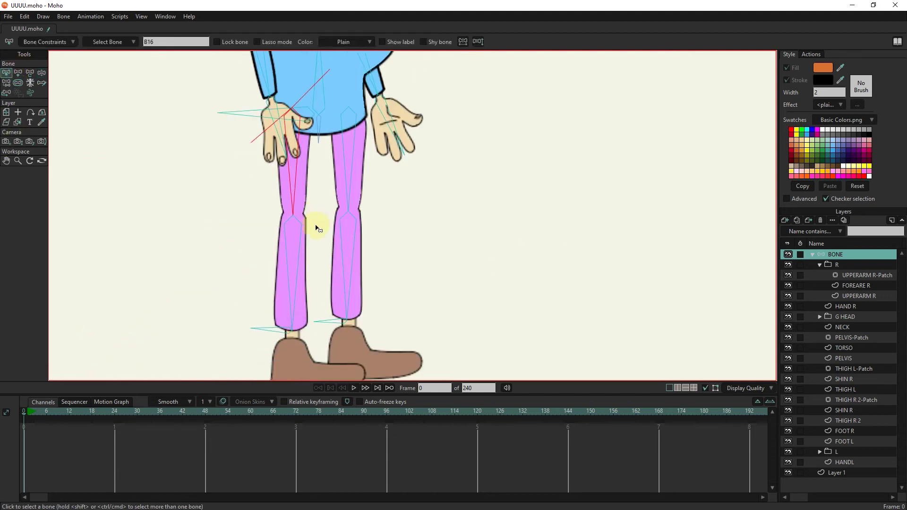
pyautogui.click(289, 279)
pyautogui.click(28, 43)
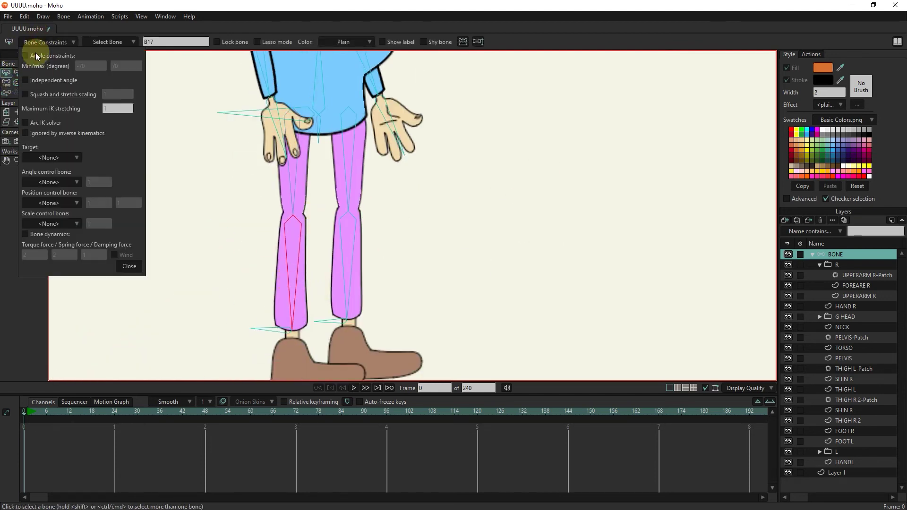
pyautogui.click(36, 54)
pyautogui.moveTo(80, 67); pyautogui.dragTo(93, 67)
pyautogui.write('16')
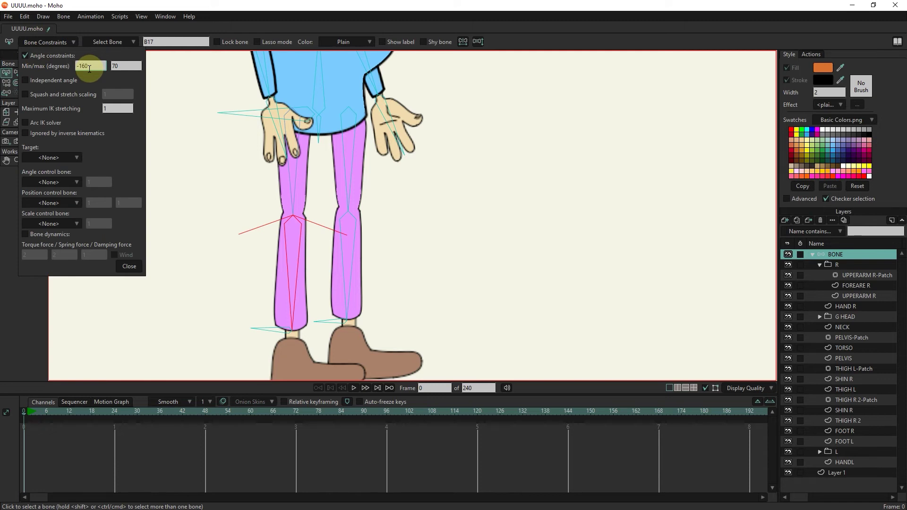
pyautogui.write('0')
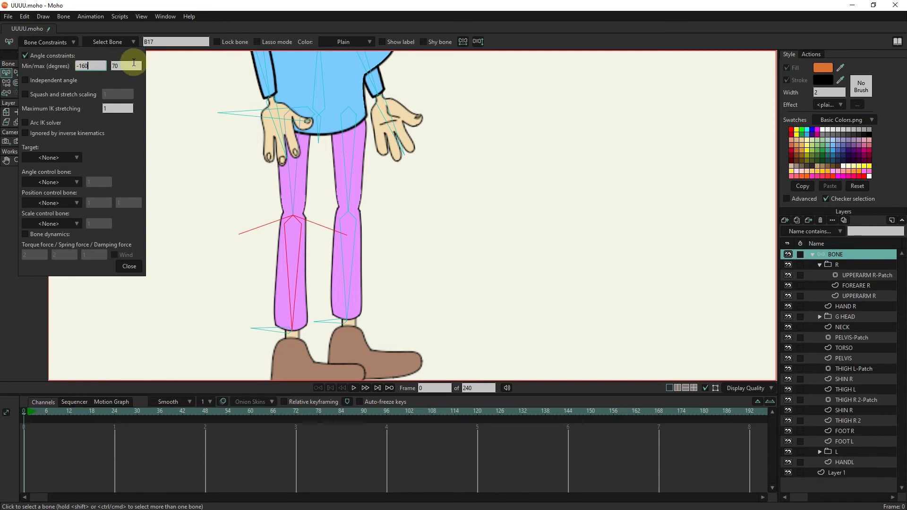
pyautogui.doubleClick(123, 66)
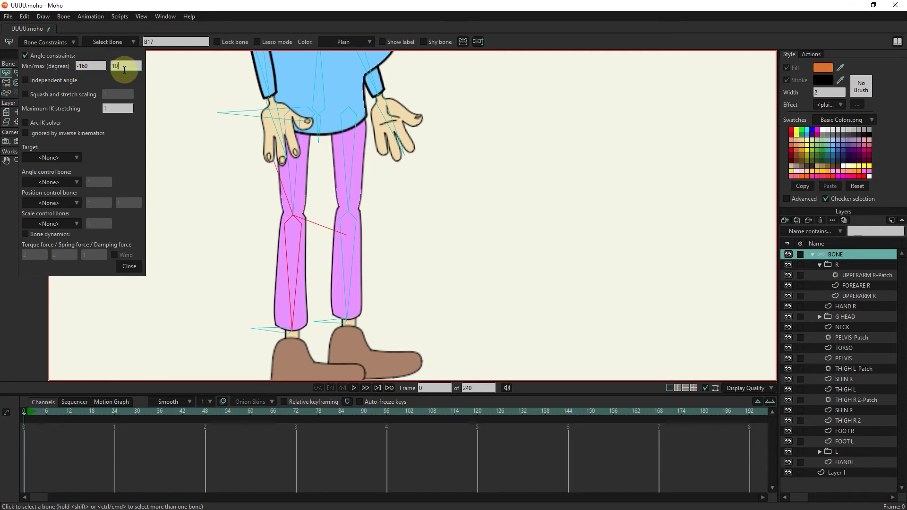
# Enable angle constraints from -160 to 10 degrees on the far-side shin bone and test the knee bending with Manipulate Bones.
pyautogui.click(349, 255)
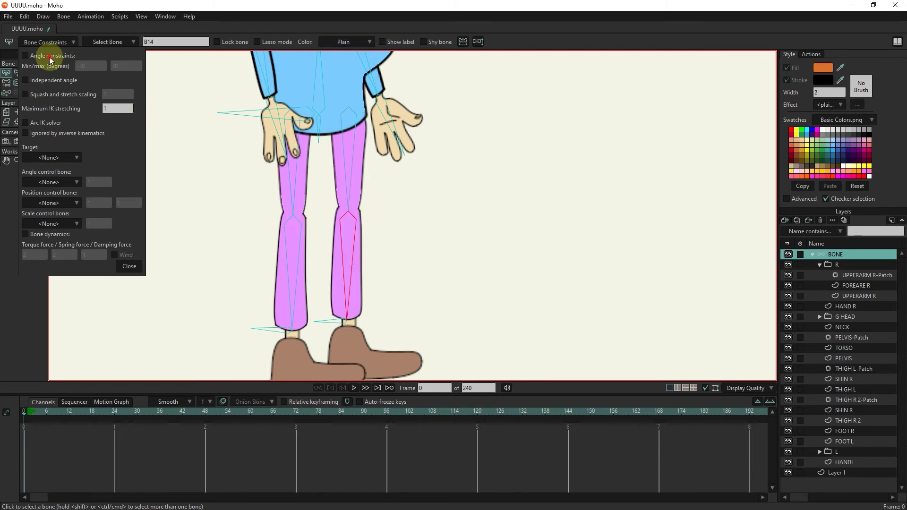
pyautogui.click(50, 60)
pyautogui.doubleClick(90, 66)
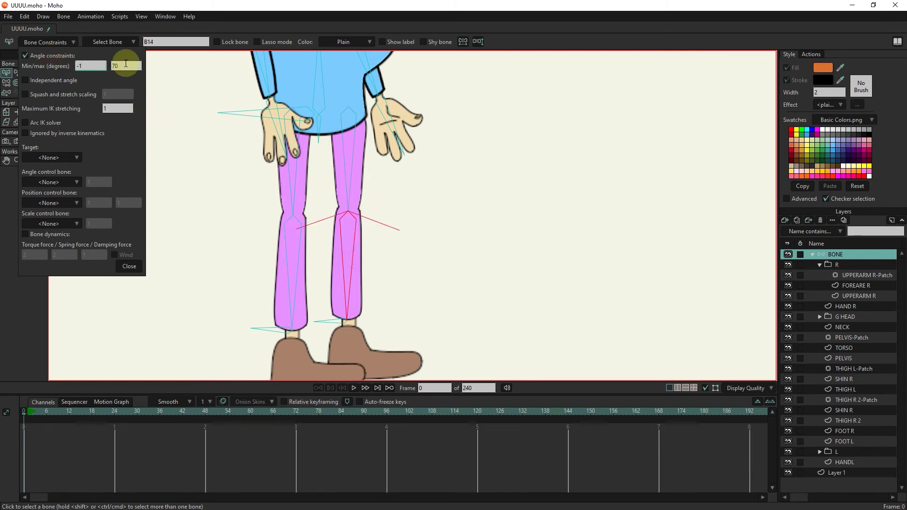
pyautogui.doubleClick(126, 65)
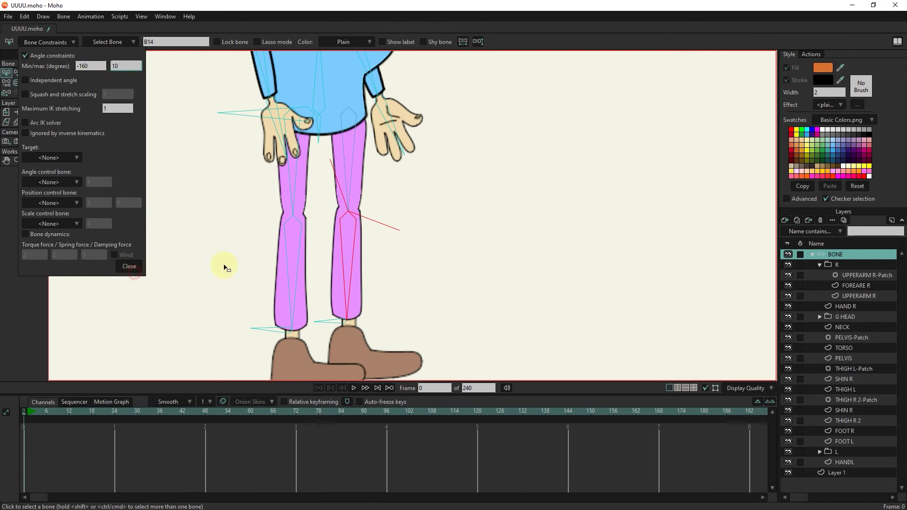
pyautogui.write('10')
pyautogui.click(129, 268)
pyautogui.click(42, 73)
pyautogui.moveTo(283, 239); pyautogui.dragTo(268, 229)
# Enable angle constraints on the near-side foot bone with a minimum of -35 and a maximum of 35 degrees.
pyautogui.click(6, 73)
pyautogui.scroll(3, 298, 323)
pyautogui.moveTo(297, 322); pyautogui.dragTo(292, 251)
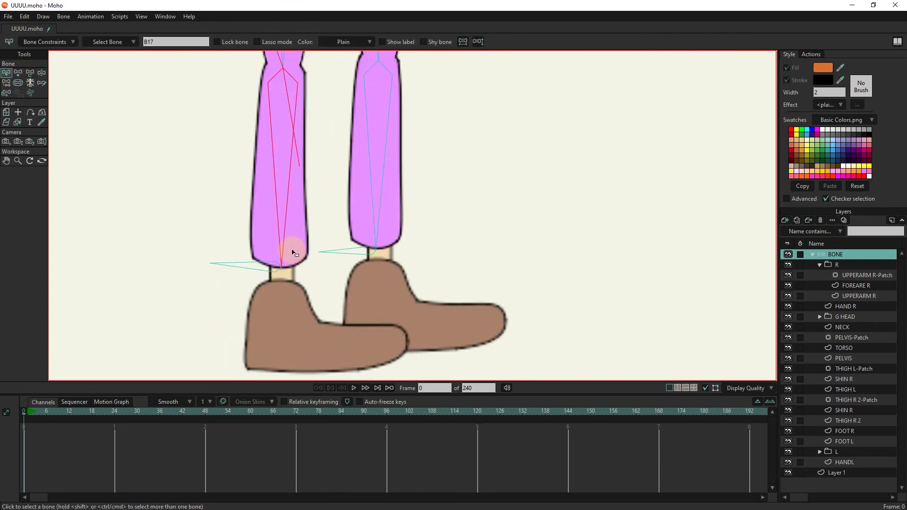
pyautogui.press('Return')
pyautogui.click(187, 210)
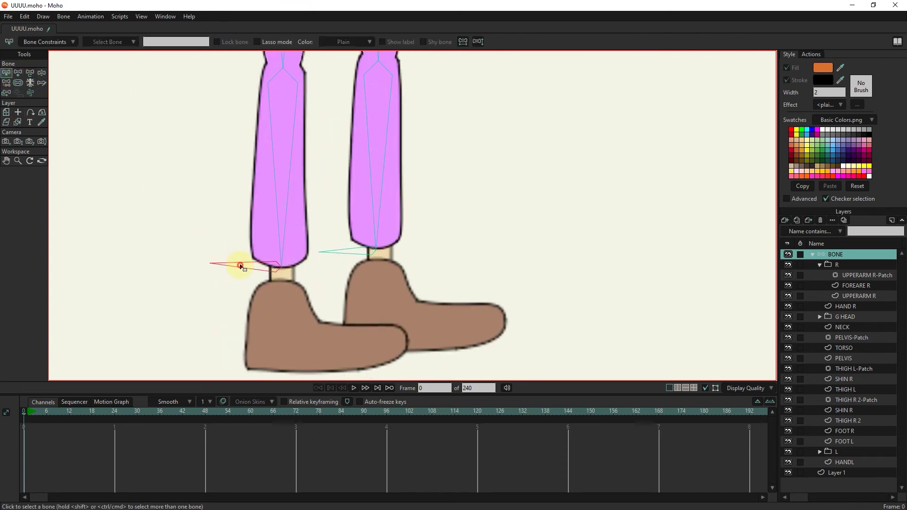
pyautogui.click(241, 267)
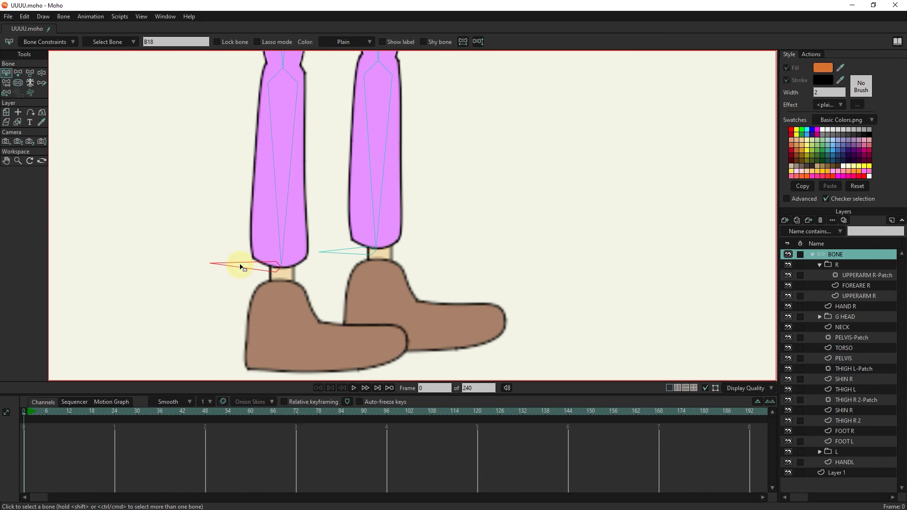
pyautogui.click(57, 42)
pyautogui.moveTo(94, 65); pyautogui.dragTo(80, 66)
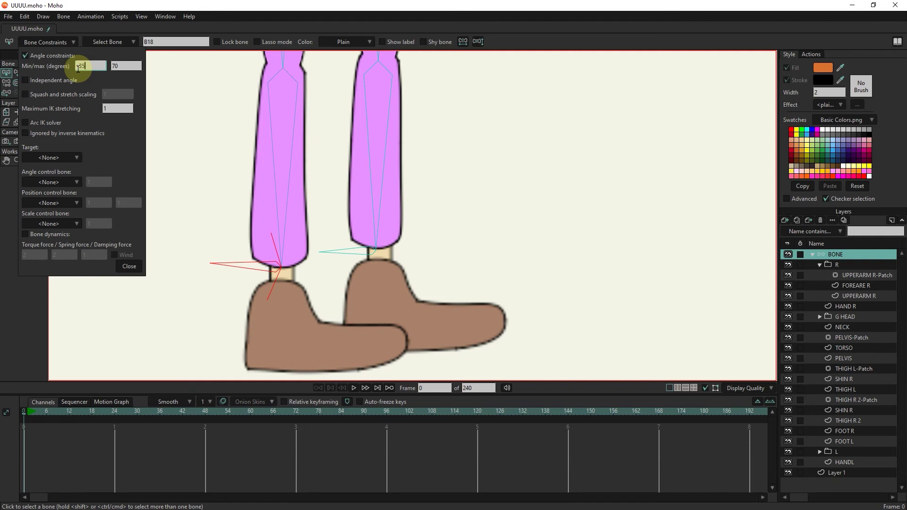
pyautogui.write('35')
pyautogui.press('Tab')
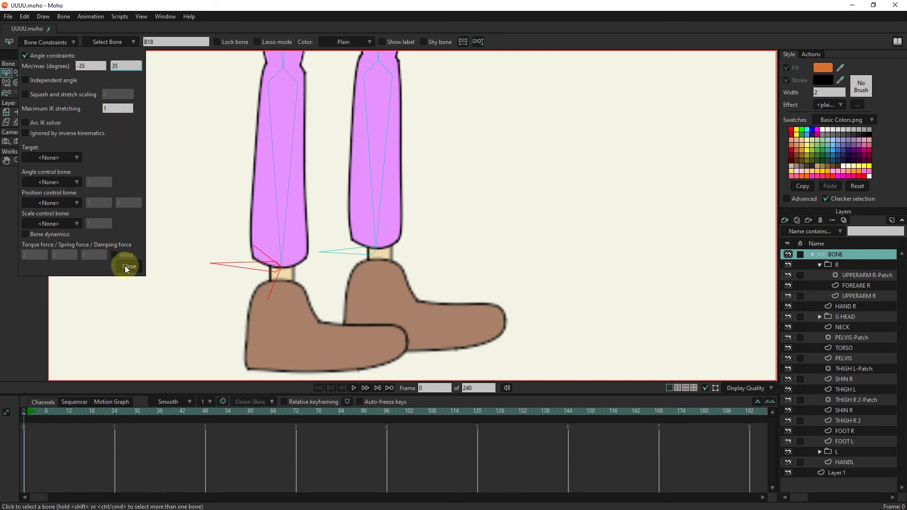
# Enable angle constraints on the far-side foot bone with a minimum of -35 degrees and the same maximum as the near-side foot.
pyautogui.click(342, 249)
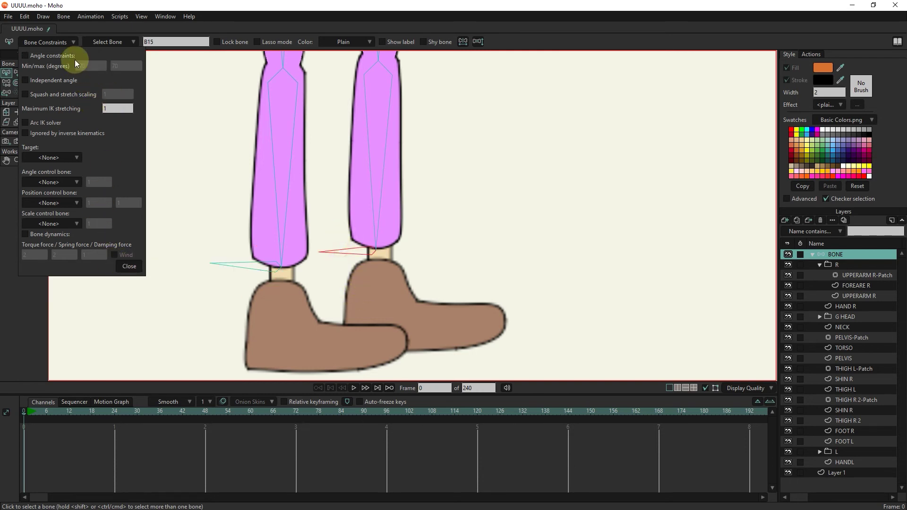
pyautogui.click(56, 57)
pyautogui.click(81, 66)
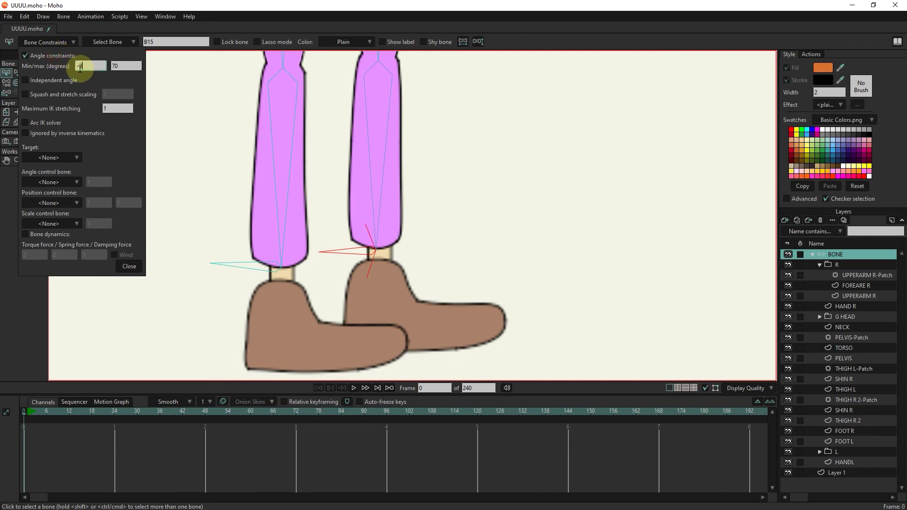
pyautogui.write('-35')
pyautogui.click(121, 66)
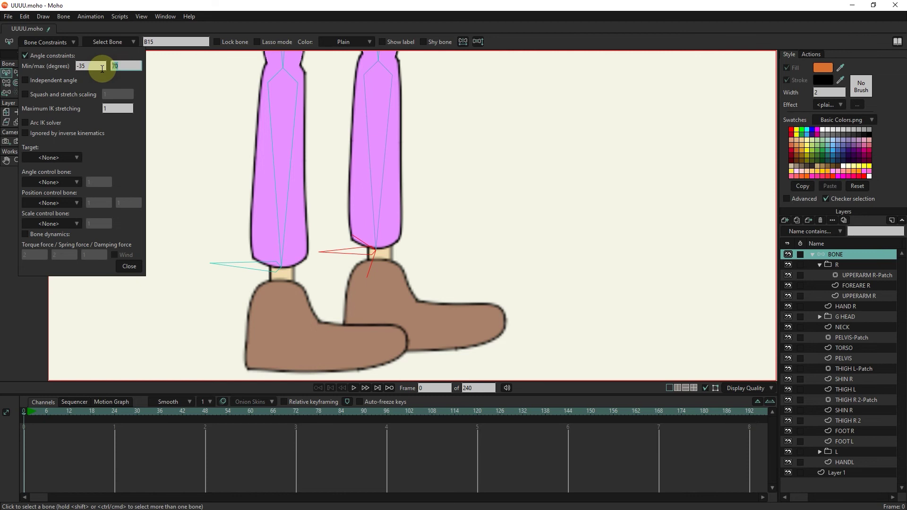
pyautogui.click(136, 268)
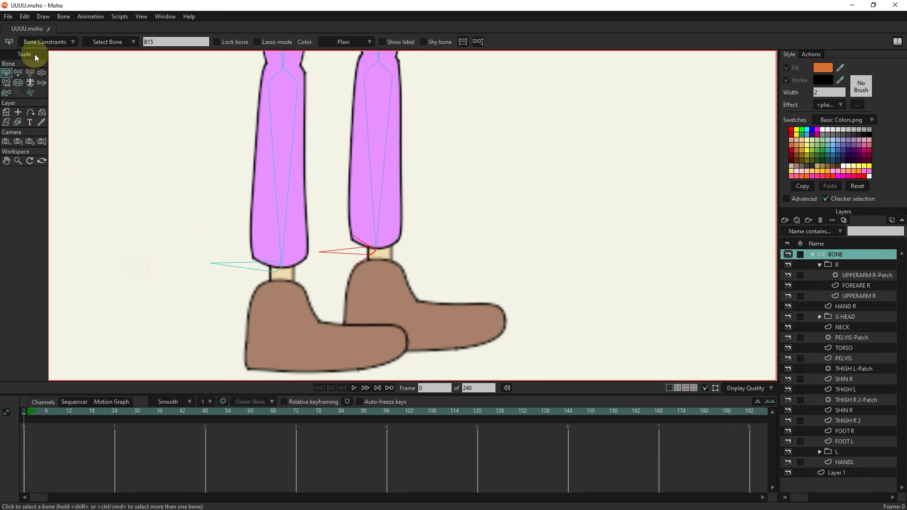
# Test the rotation limits of both feet with Manipulate Bones.
pyautogui.click(42, 73)
pyautogui.moveTo(347, 255); pyautogui.dragTo(377, 215)
pyautogui.moveTo(248, 262); pyautogui.dragTo(285, 252)
pyautogui.moveTo(355, 240); pyautogui.dragTo(368, 222)
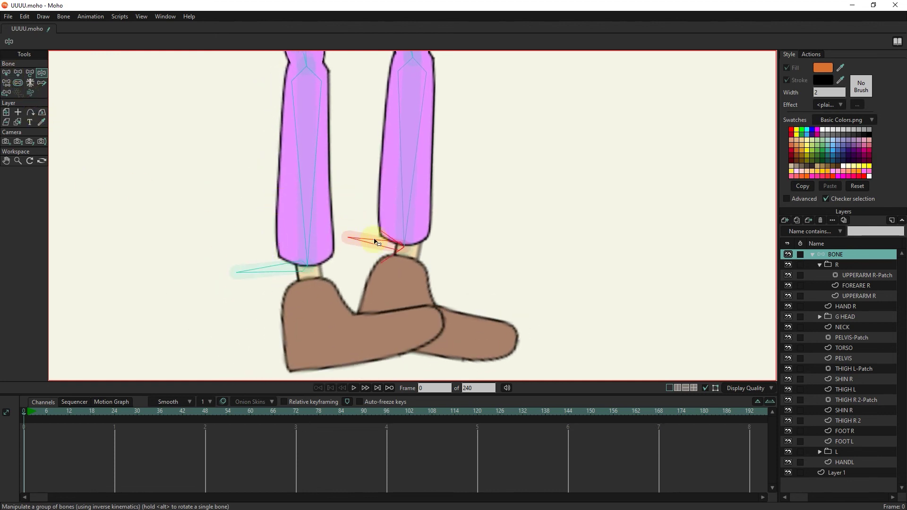
pyautogui.moveTo(375, 240)
pyautogui.mouseDown()
pyautogui.moveTo(383, 296)
pyautogui.moveTo(375, 253)
pyautogui.mouseUp()
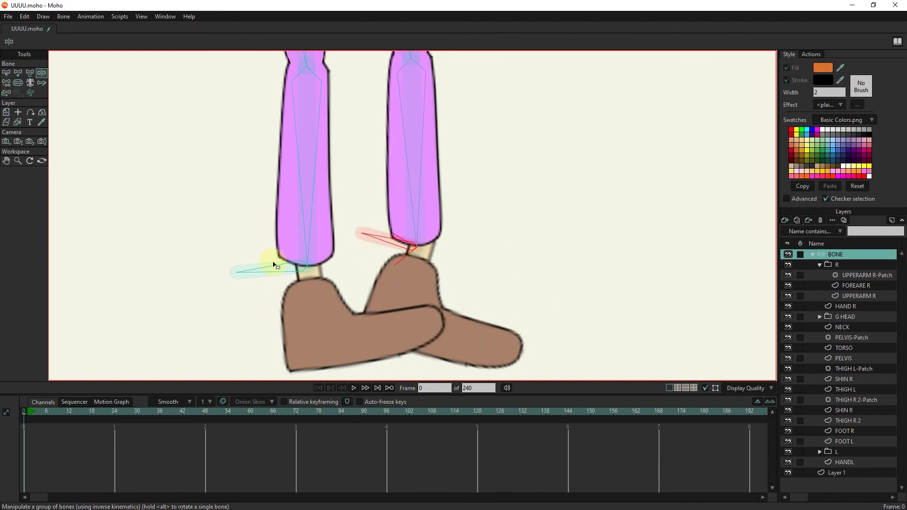
pyautogui.click(6, 73)
# Reset the view to the whole character and test the head, arm and torso constraints with Manipulate Bones.
pyautogui.scroll(-5, 138, 156)
pyautogui.click(29, 161)
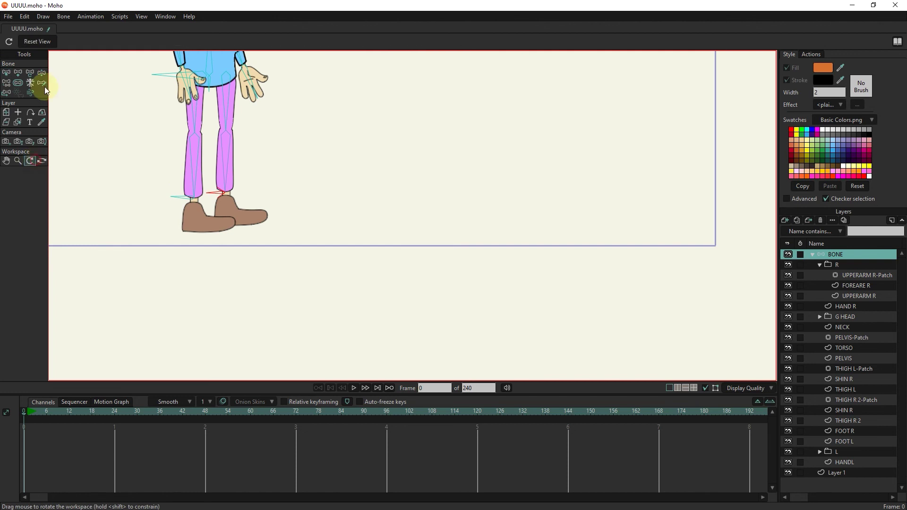
pyautogui.click(47, 41)
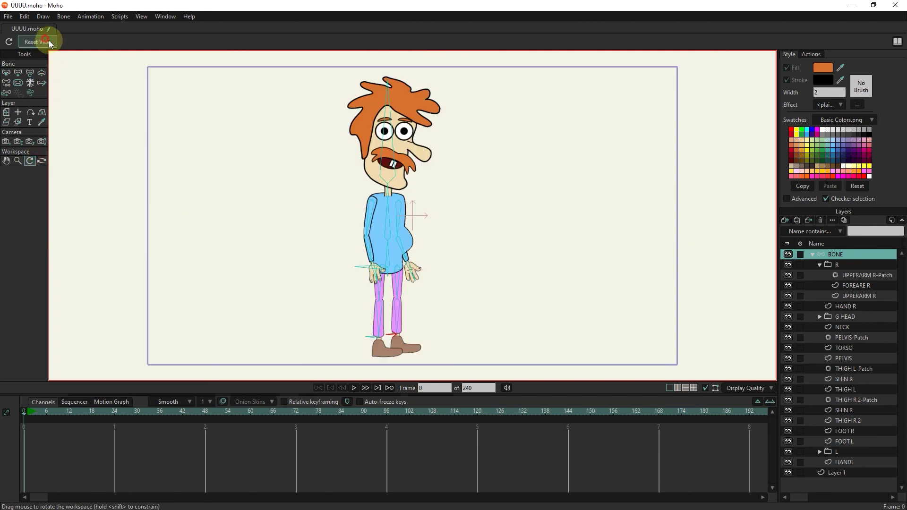
pyautogui.click(42, 72)
pyautogui.moveTo(384, 131); pyautogui.dragTo(492, 228)
pyautogui.moveTo(358, 221); pyautogui.dragTo(236, 263)
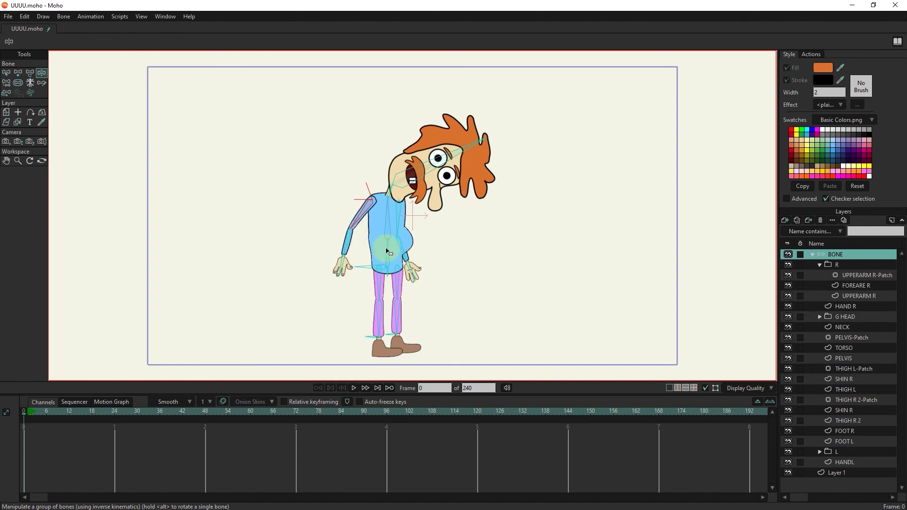
pyautogui.moveTo(386, 249); pyautogui.dragTo(568, 206)
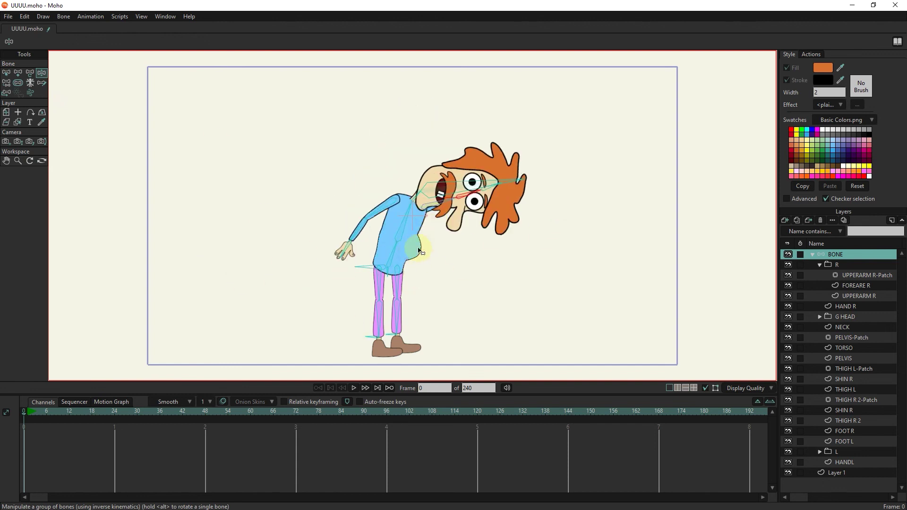
pyautogui.moveTo(420, 251); pyautogui.dragTo(386, 265)
pyautogui.click(7, 73)
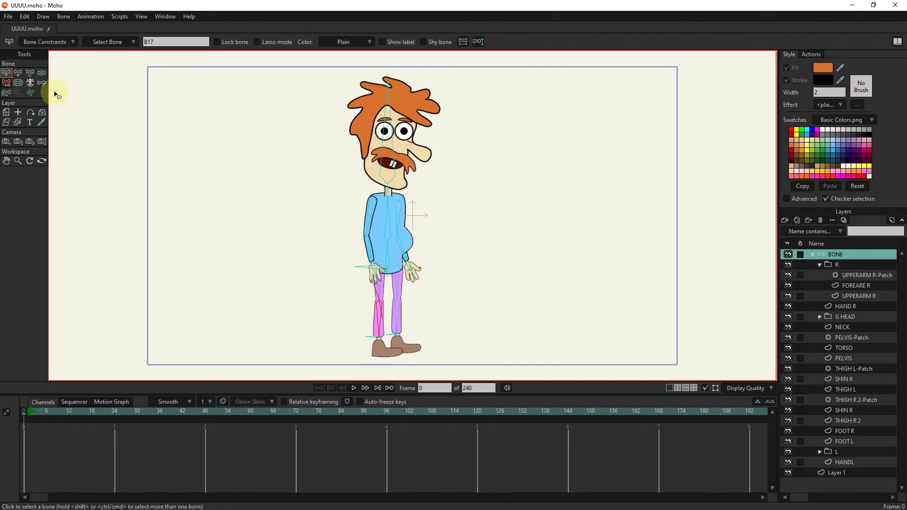